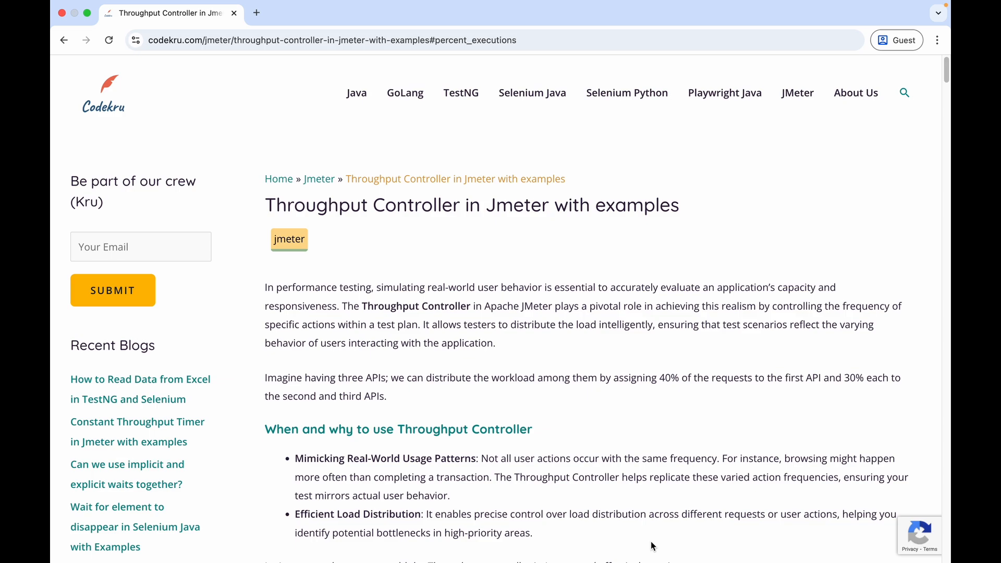
Step: Switch to the text editor and write the heading "2 Apis" with the lines "Api 1" and "Api 2" below it
{"action": "key", "text": "ctrl+Left"}
{"action": "type", "text": "@"}
{"action": "key", "text": "BackSpace"}
{"action": "type", "text": "2 Apis"}
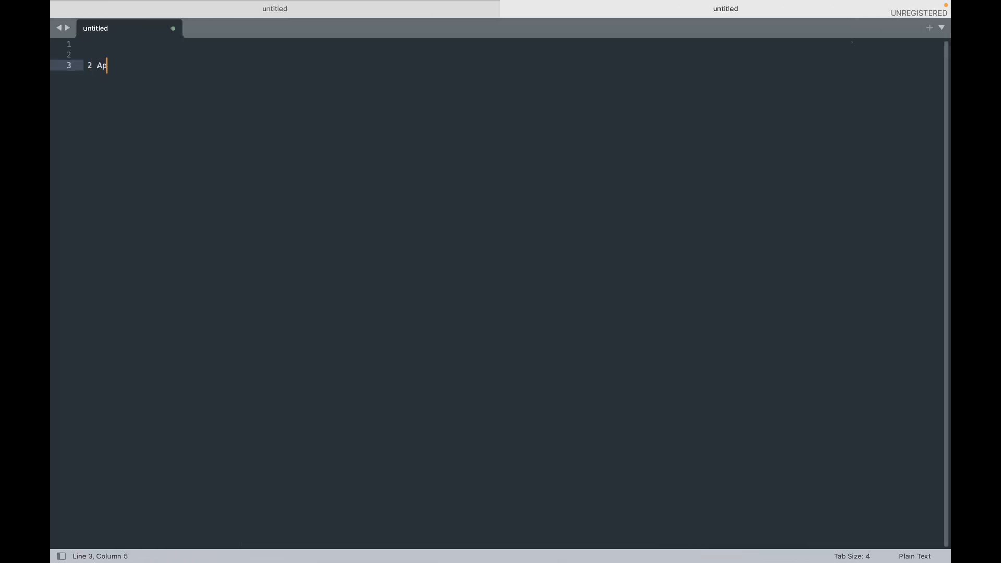
{"action": "key", "text": "Return"}
{"action": "key", "text": "Return"}
{"action": "type", "text": "Api 1"}
{"action": "key", "text": "Return"}
{"action": "type", "text": "Api 2"}
Step: Append "- 70%" to the Api 1 line and "- 30%" to the Api 2 line in the notes
{"action": "key", "text": "Up"}
{"action": "type", "text": "-"}
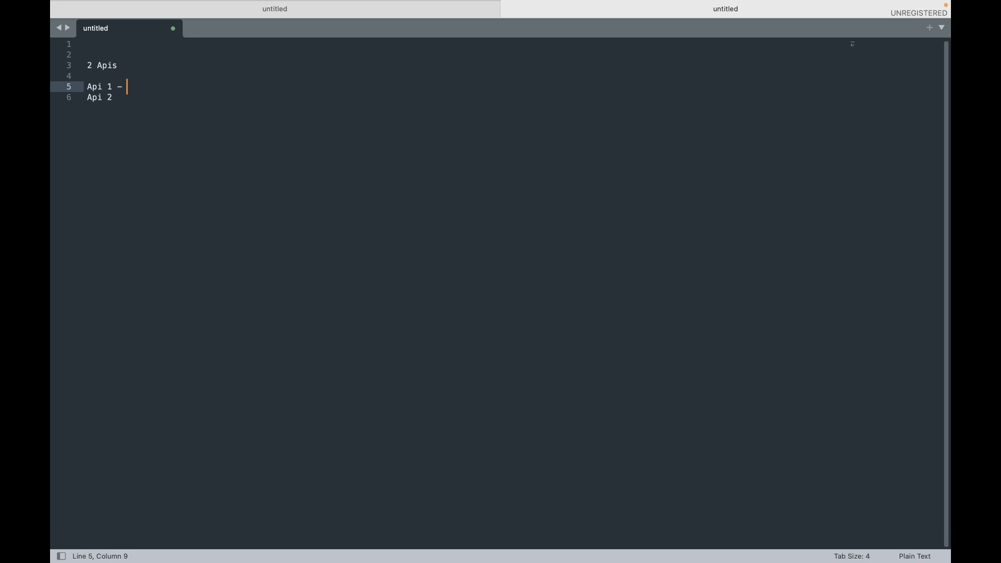
{"action": "type", "text": " 70%"}
{"action": "key", "text": "Down"}
{"action": "type", "text": "- 3"}
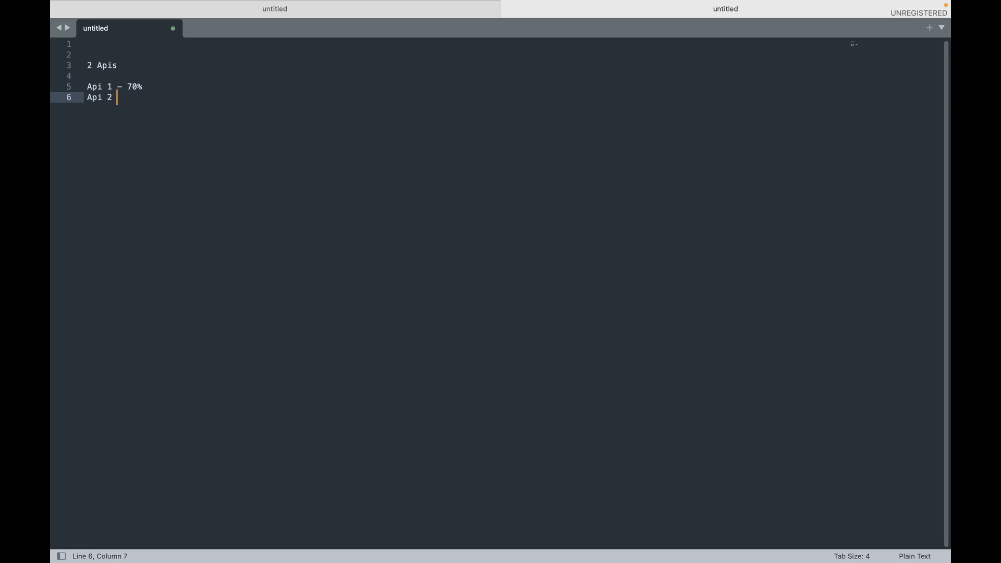
{"action": "type", "text": "0%"}
{"action": "key", "text": "Return"}
{"action": "key", "text": "Return"}
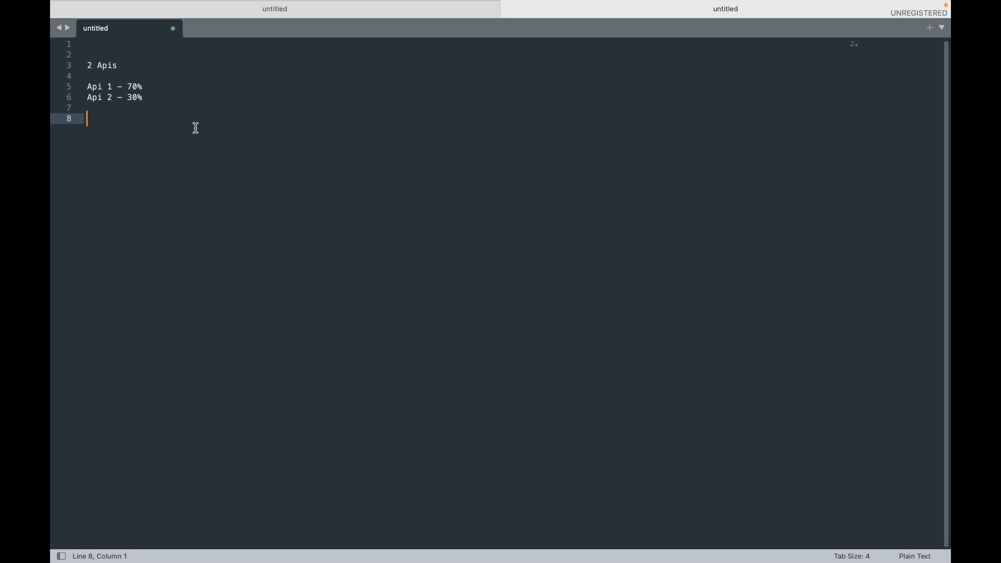
Step: Append a dash to the Api 1 line and insert a line reading "100" between the heading and the API list
{"action": "left_click", "coordinate": [167, 90]}
{"action": "type", "text": "-"}
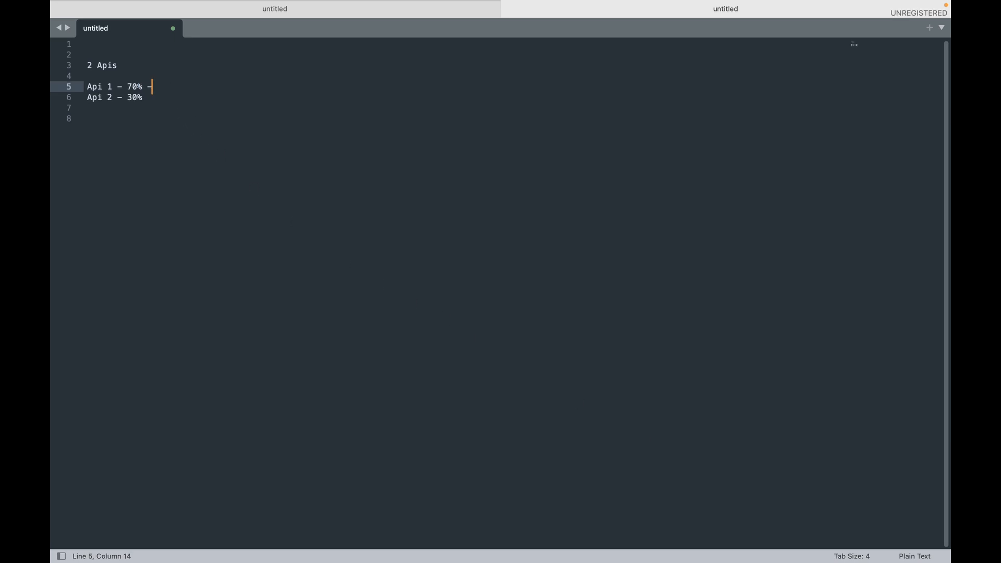
{"action": "left_click", "coordinate": [132, 64]}
{"action": "key", "text": "Return"}
{"action": "key", "text": "Return"}
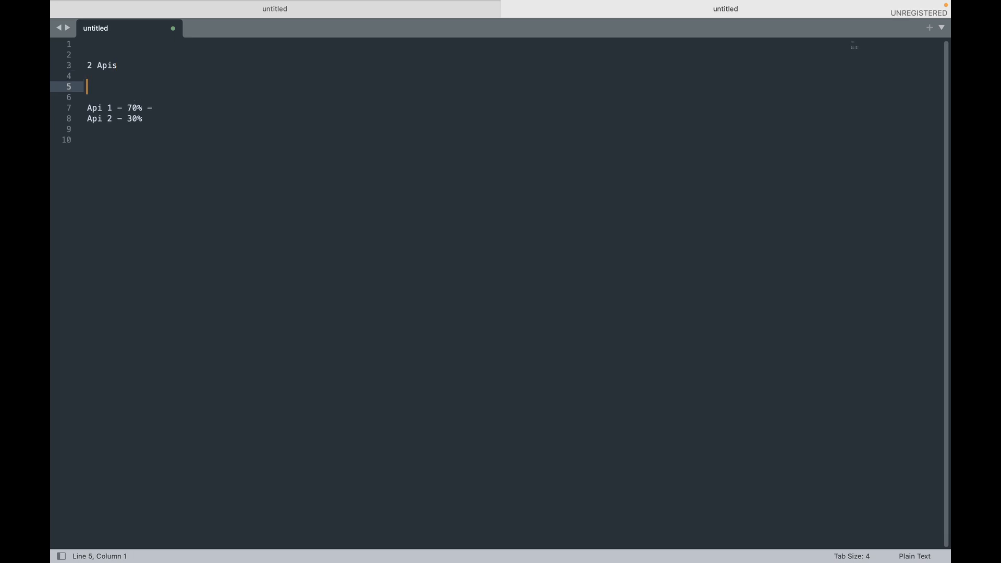
{"action": "type", "text": "100"}
Step: Complete the Api 1 line with "3" and append "- 2" to the Api 2 line
{"action": "left_click", "coordinate": [166, 105]}
{"action": "type", "text": "3"}
{"action": "left_click", "coordinate": [182, 118]}
{"action": "type", "text": "- 2"}
{"action": "key", "text": "Down"}
{"action": "left_click_drag", "start_coordinate": [51, 125], "coordinate": [52, 108]}
Step: Write "1st phase" with "Percent -" beneath it below the API list, and highlight the two API percentages
{"action": "left_click", "coordinate": [114, 150]}
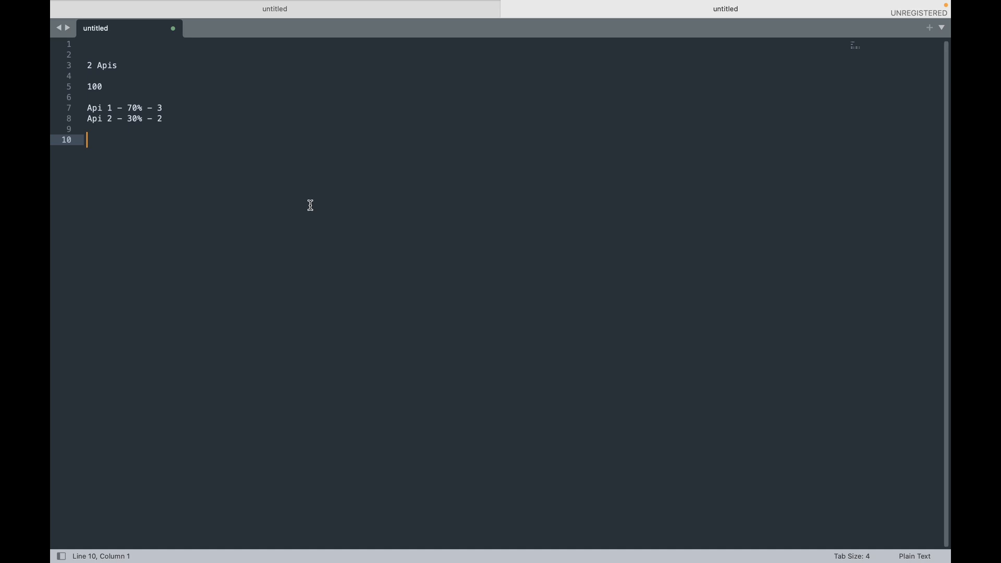
{"action": "type", "text": "1st phase"}
{"action": "key", "text": "Return"}
{"action": "type", "text": "Per"}
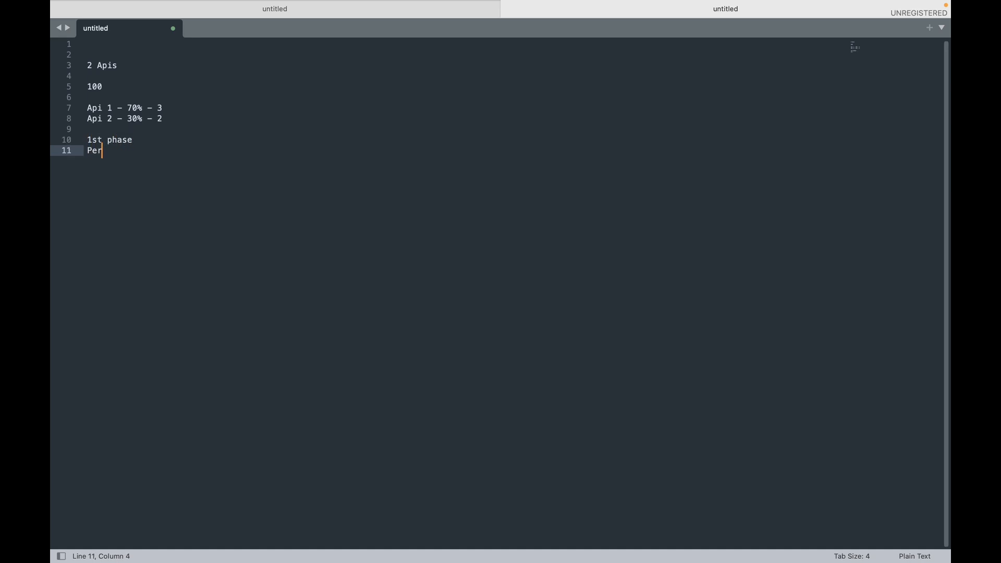
{"action": "type", "text": "cent -"}
{"action": "left_click_drag", "start_coordinate": [127, 108], "coordinate": [143, 109]}
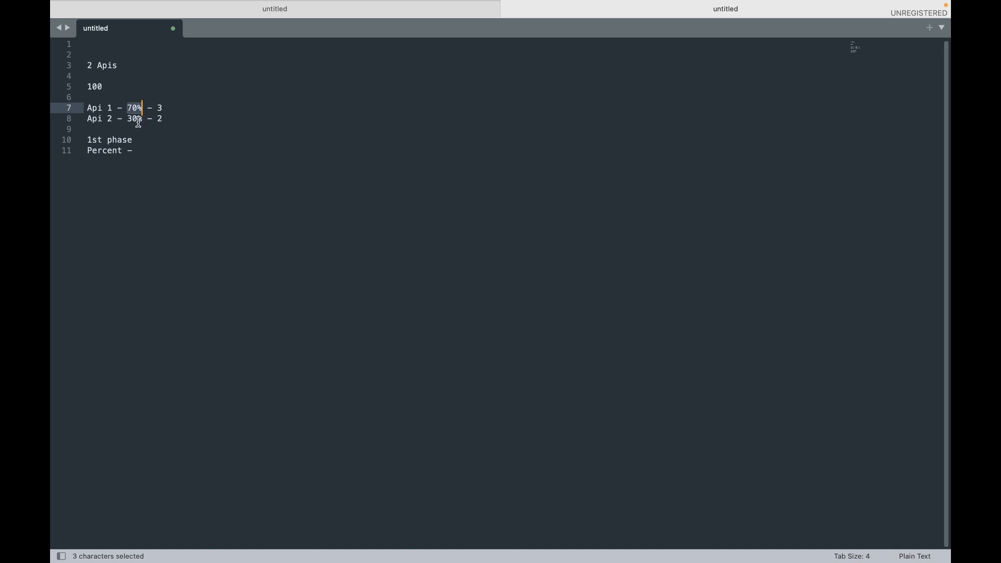
{"action": "left_click", "coordinate": [128, 119]}
{"action": "left_click_drag", "start_coordinate": [129, 119], "coordinate": [85, 151]}
{"action": "left_click", "coordinate": [140, 151]}
{"action": "left_click", "coordinate": [105, 174]}
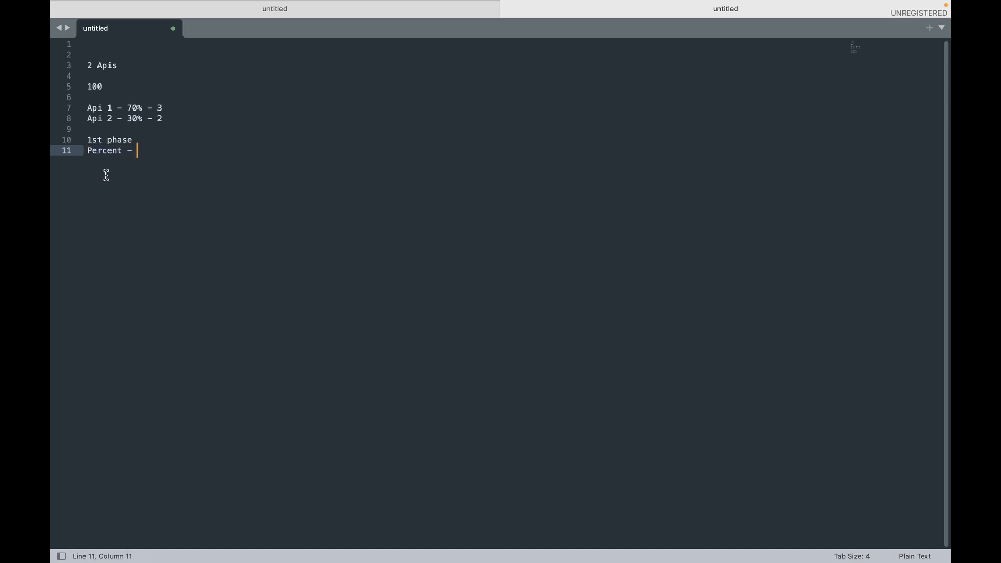
Step: Add a "2nd phase" section to the notes with the line "Total - 100 (3,2)"
{"action": "key", "text": "Return"}
{"action": "key", "text": "Return"}
{"action": "key", "text": "Return"}
{"action": "type", "text": "2nd "}
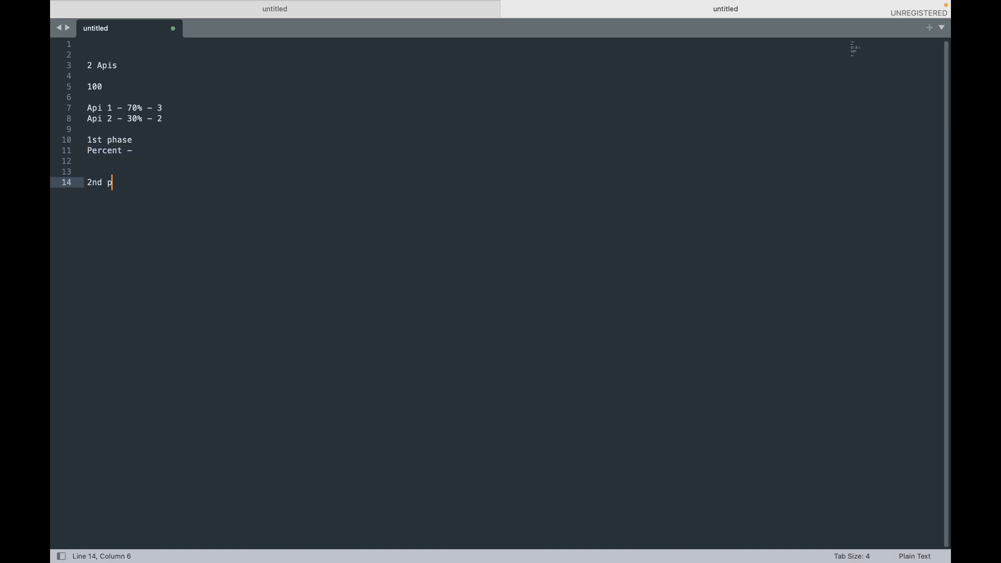
{"action": "type", "text": "phase"}
{"action": "key", "text": "Return"}
{"action": "type", "text": "To"}
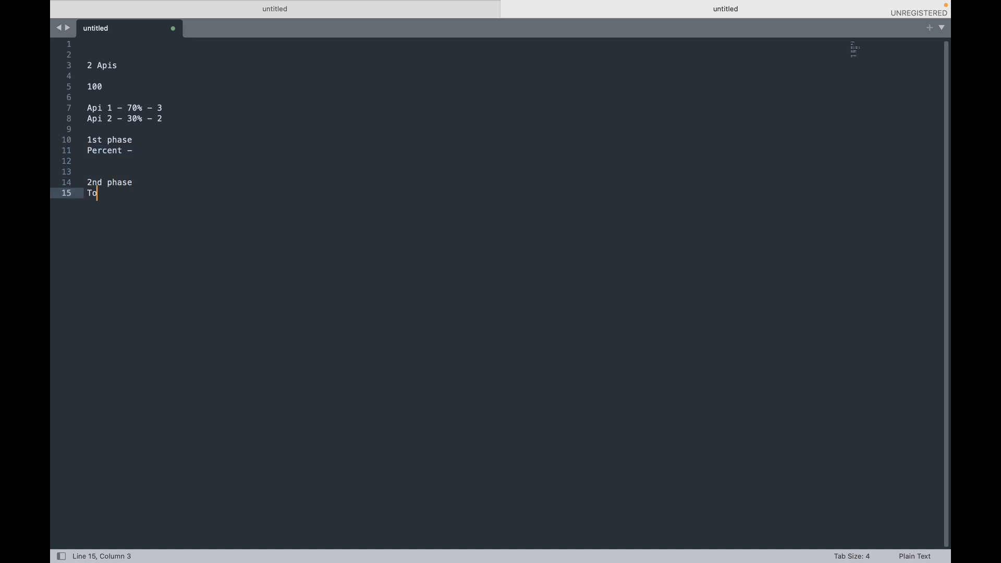
{"action": "type", "text": "tal - 100 (3,2"}
{"action": "left_click_drag", "start_coordinate": [190, 193], "coordinate": [77, 143]}
Step: Switch to JMeter and add a Thread Group to the Test Plan
{"action": "key", "text": "super+Tab"}
{"action": "key", "text": "super+Tab"}
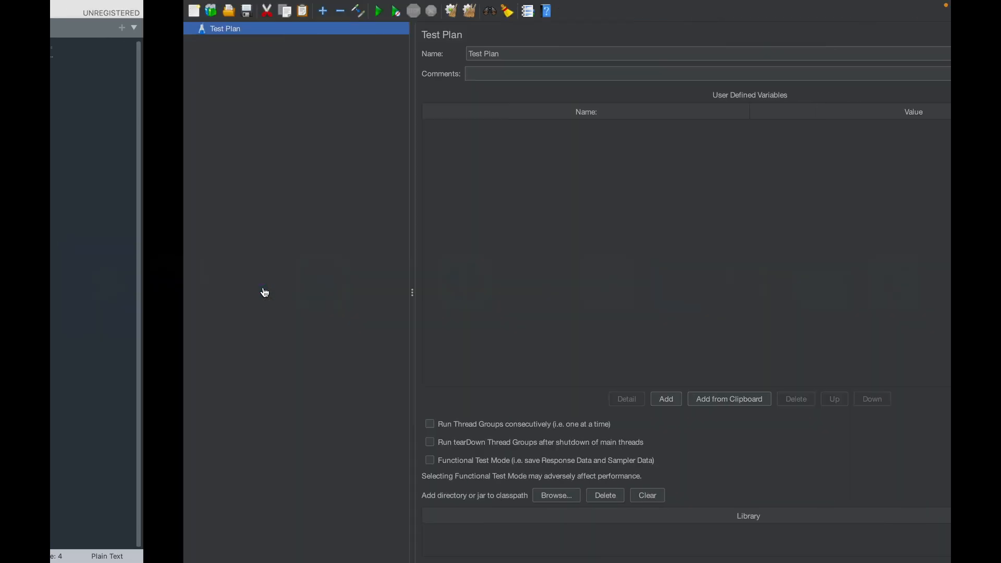
{"action": "right_click", "coordinate": [85, 30]}
{"action": "mouse_move", "coordinate": [149, 42]}
{"action": "mouse_move", "coordinate": [248, 38]}
{"action": "left_click", "coordinate": [346, 46]}
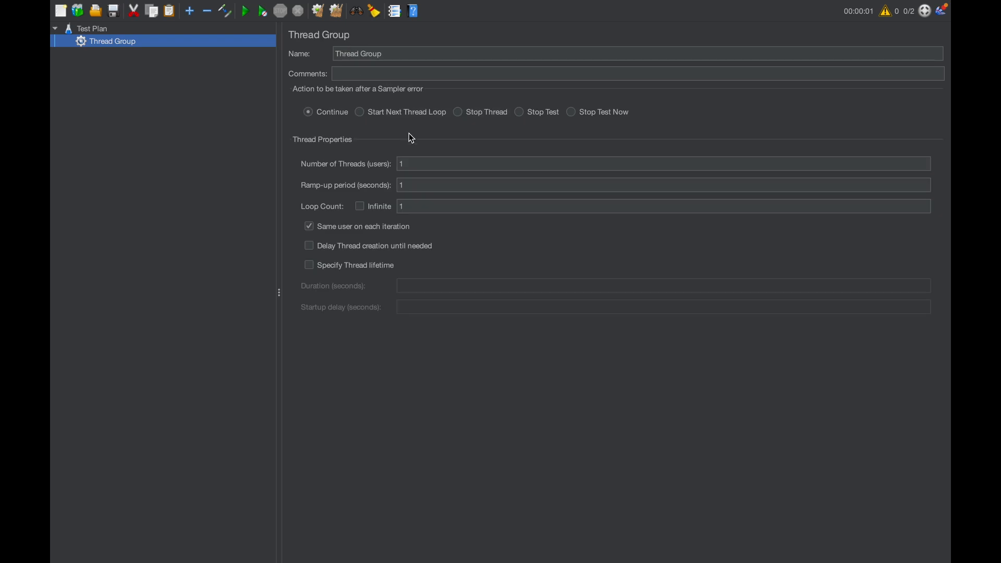
Step: Set the Thread Group's number of threads to 2 and its loop count to 5
{"action": "left_click", "coordinate": [415, 163]}
{"action": "type", "text": "2"}
{"action": "left_click", "coordinate": [415, 205]}
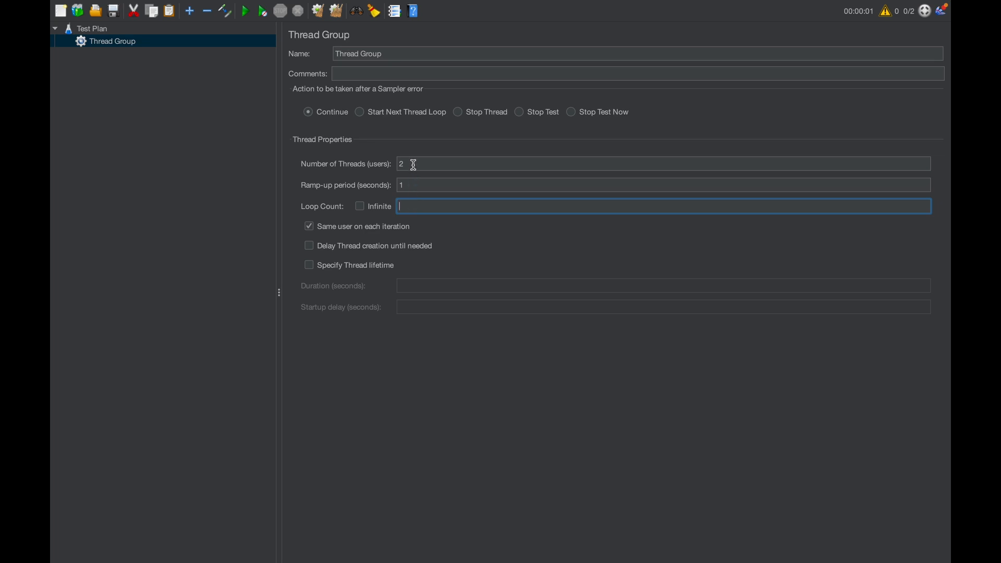
{"action": "type", "text": "5"}
Step: Add a Throughput Controller to the Thread Group and set its throughput to 70.0, following the Api 1 share in the notes
{"action": "right_click", "coordinate": [89, 41]}
{"action": "mouse_move", "coordinate": [219, 47]}
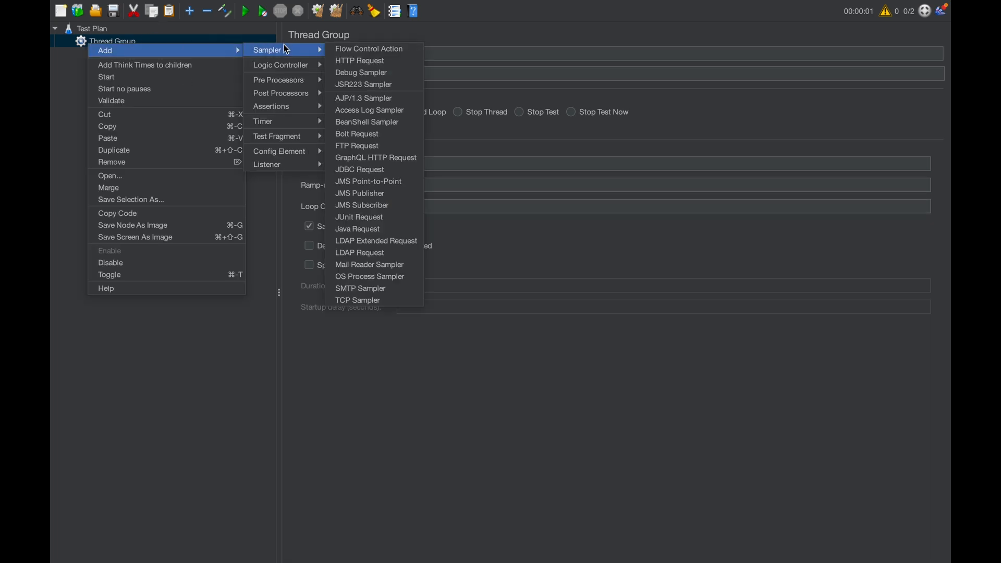
{"action": "mouse_move", "coordinate": [288, 65]}
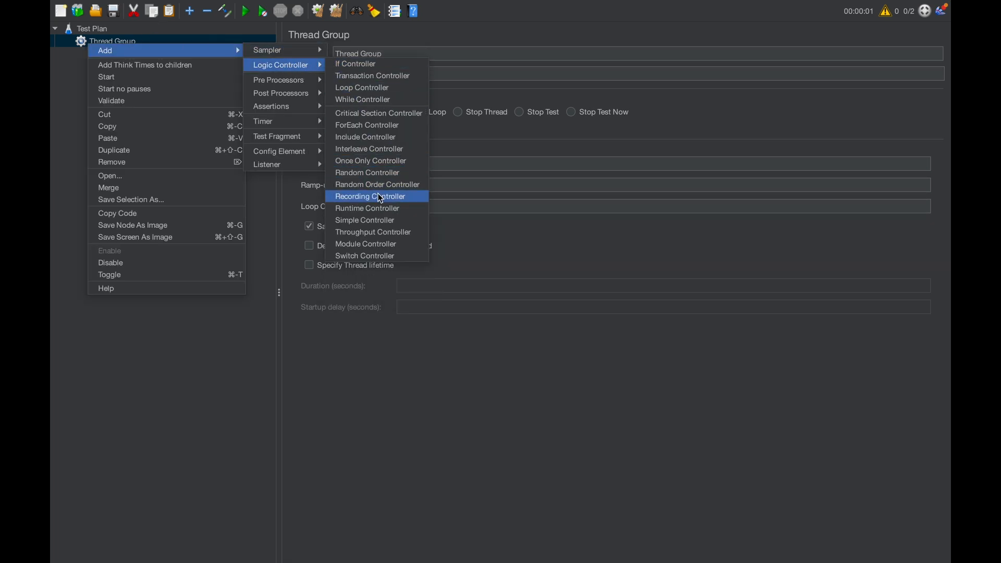
{"action": "left_click", "coordinate": [374, 232]}
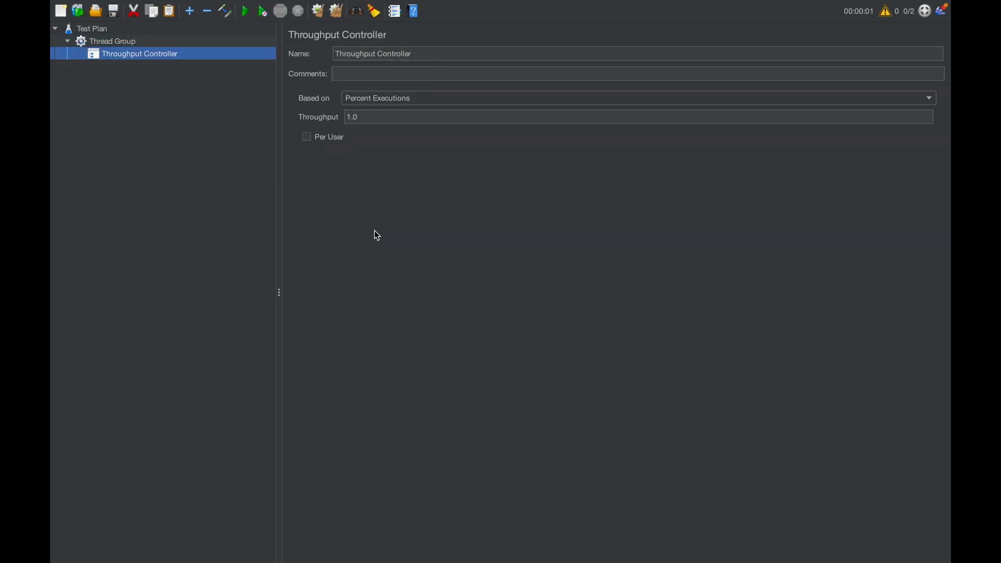
{"action": "left_click", "coordinate": [352, 117]}
{"action": "key", "text": "ctrl+Left"}
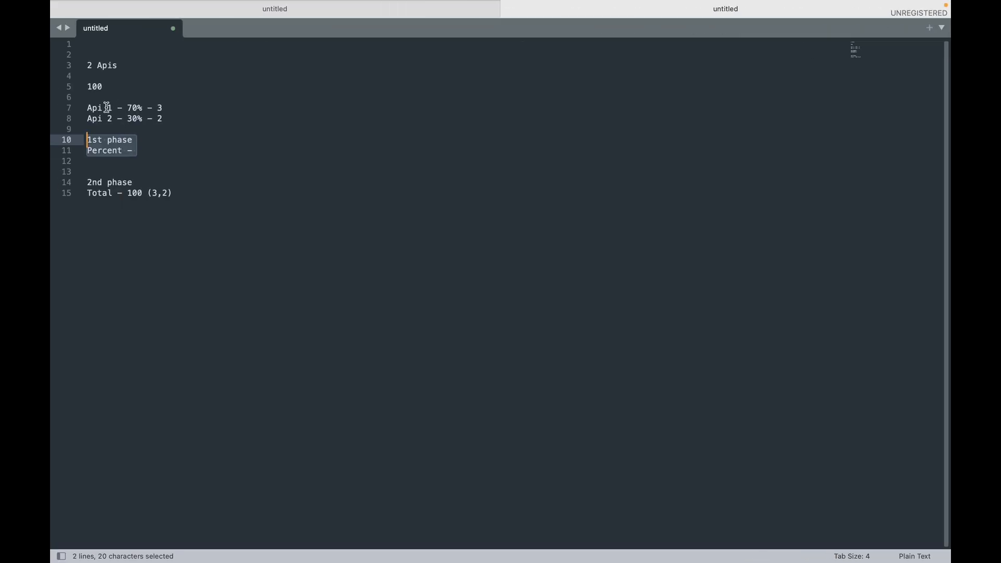
{"action": "left_click_drag", "start_coordinate": [148, 108], "coordinate": [129, 119]}
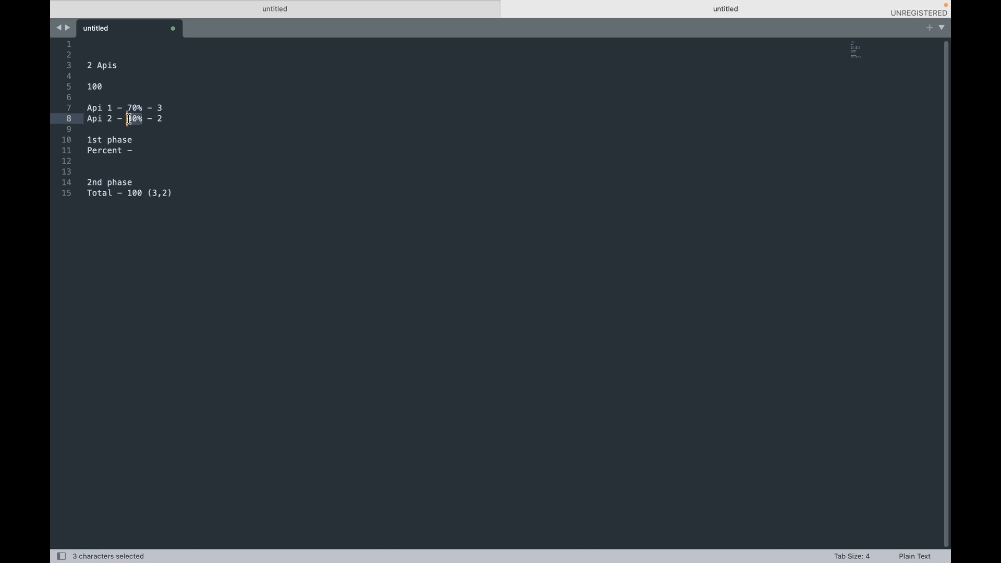
{"action": "key", "text": "ctrl+Right"}
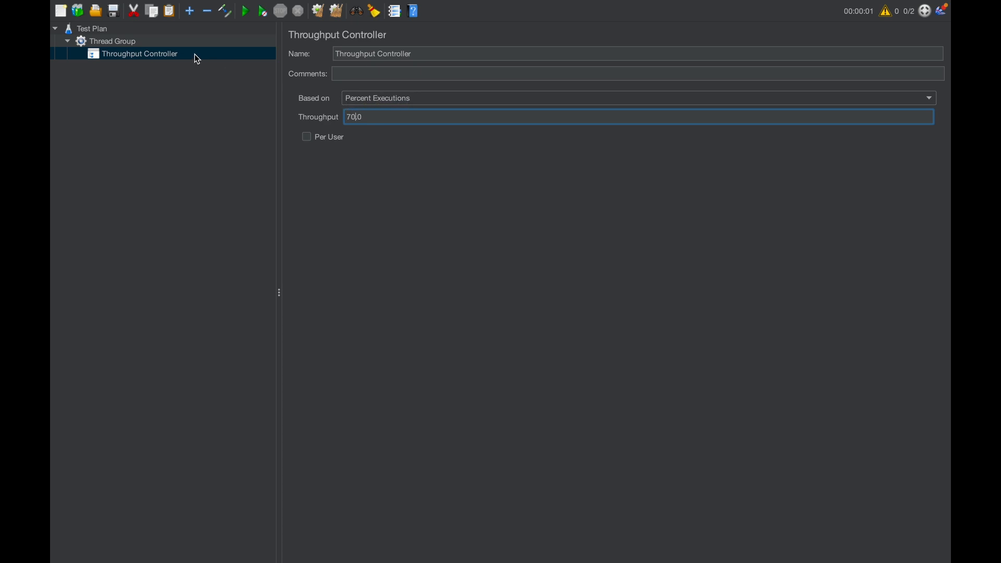
Step: Add an HTTP Request sampler inside the Throughput Controller
{"action": "right_click", "coordinate": [134, 54]}
{"action": "mouse_move", "coordinate": [219, 58]}
{"action": "mouse_move", "coordinate": [333, 65]}
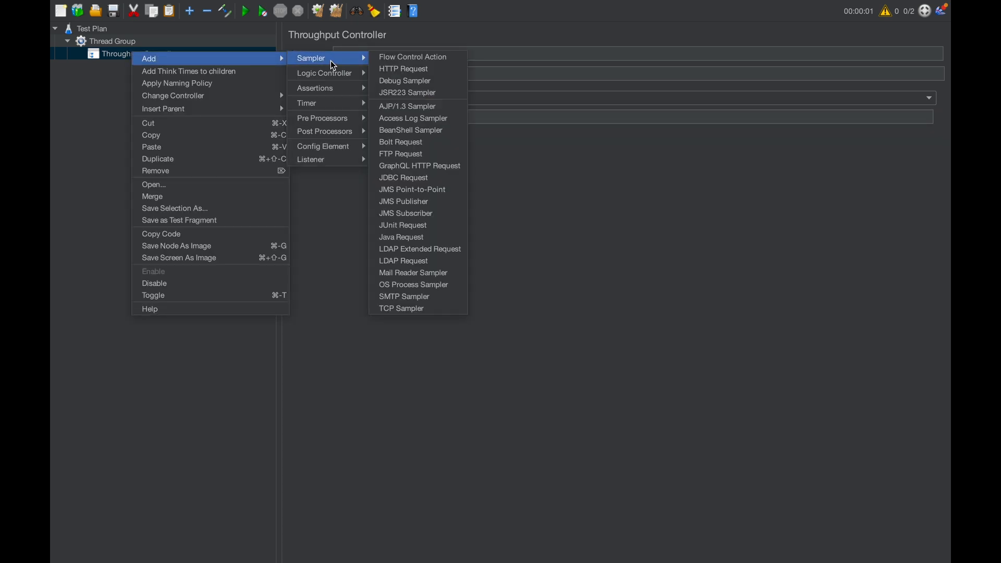
{"action": "left_click", "coordinate": [383, 71]}
{"action": "key", "text": "super+Tab"}
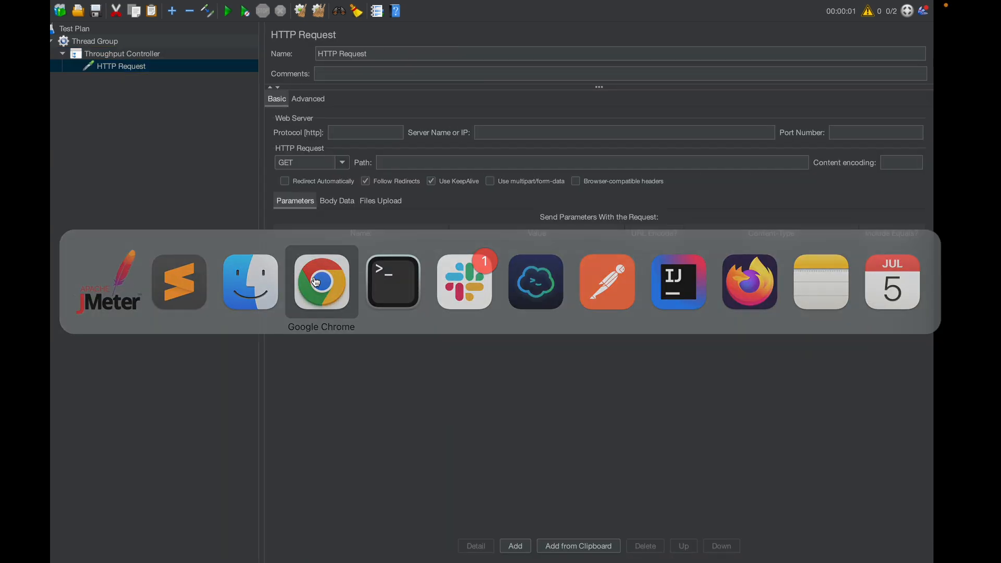
{"action": "left_click", "coordinate": [315, 282]}
{"action": "left_click_drag", "start_coordinate": [325, 269], "coordinate": [467, 271]}
{"action": "key", "text": "super+c"}
{"action": "key", "text": "super+Tab"}
{"action": "left_click", "coordinate": [552, 134]}
{"action": "key", "text": "super+v"}
Step: Set the HTTP Request's protocol to https and its path to /posts/1
{"action": "left_click", "coordinate": [404, 130]}
{"action": "type", "text": "https"}
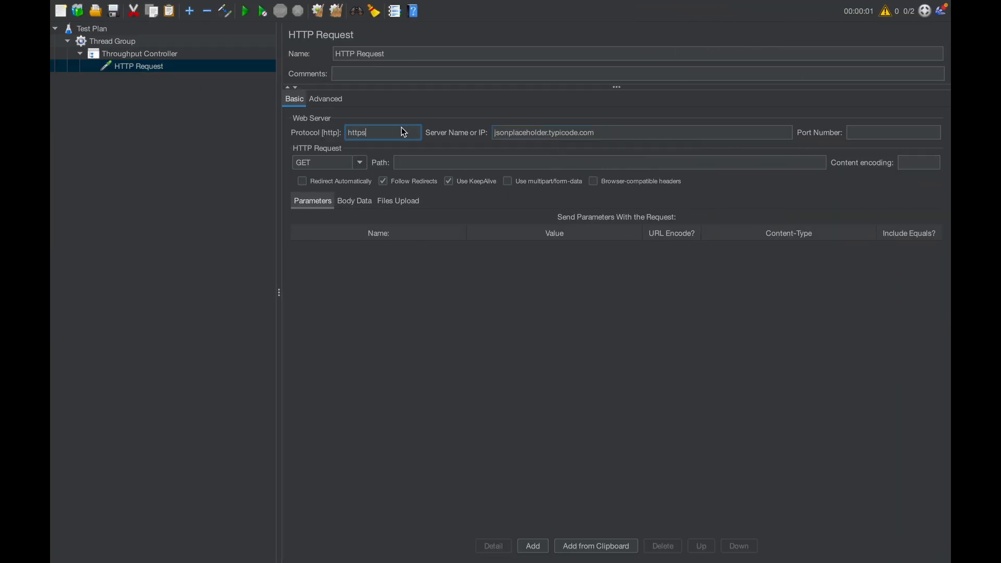
{"action": "left_click", "coordinate": [408, 161]}
{"action": "type", "text": "/posts/1"}
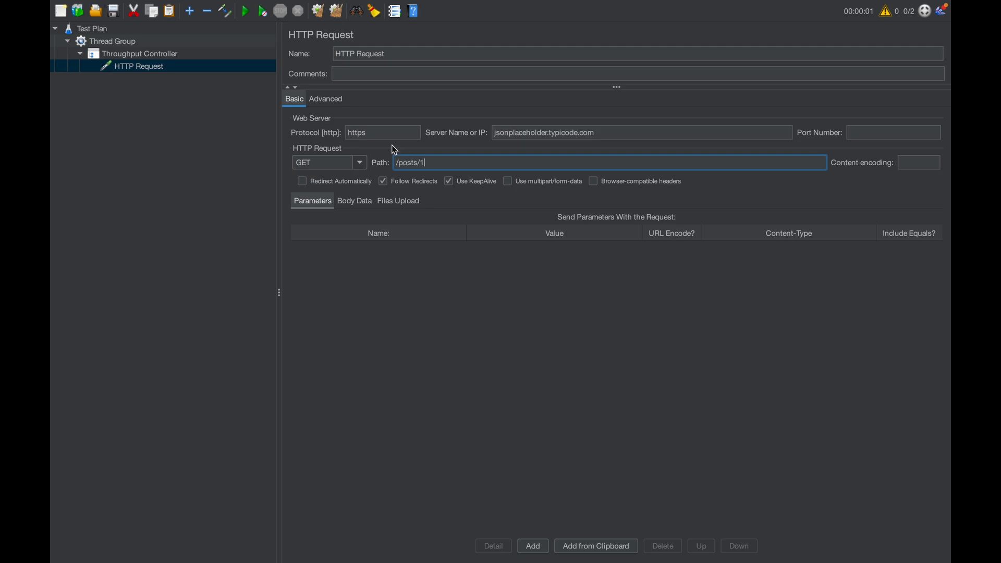
Step: Rename the HTTP Request to "1st post request" and dismiss the save dialog without saving
{"action": "triple_click", "coordinate": [357, 54]}
{"action": "type", "text": "2"}
{"action": "type", "text": "st post"}
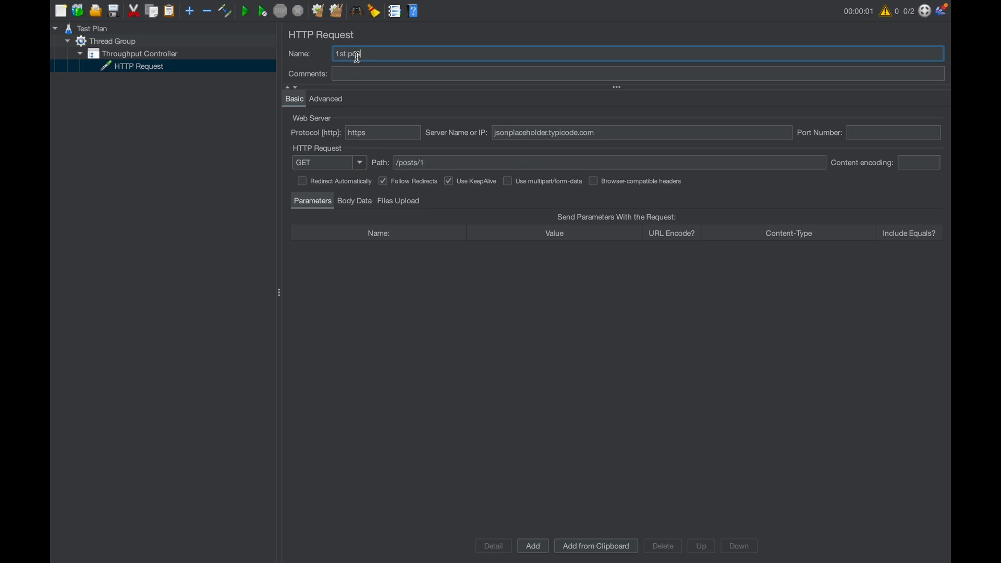
{"action": "type", "text": " request"}
{"action": "key", "text": "super+s"}
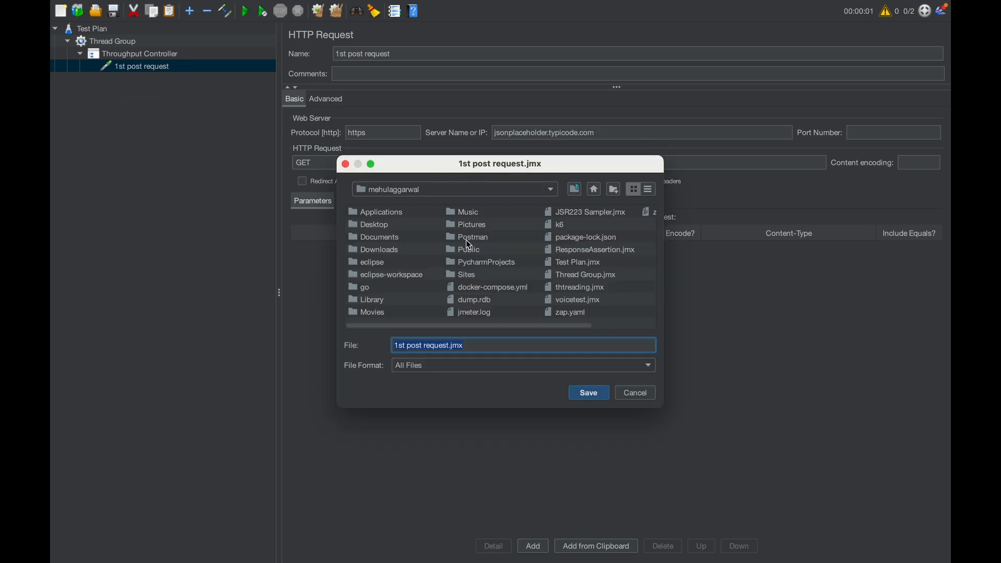
{"action": "left_click", "coordinate": [634, 394]}
Step: Paste a copy of the Throughput Controller and its request into the Thread Group and expand the copy
{"action": "left_click", "coordinate": [123, 58]}
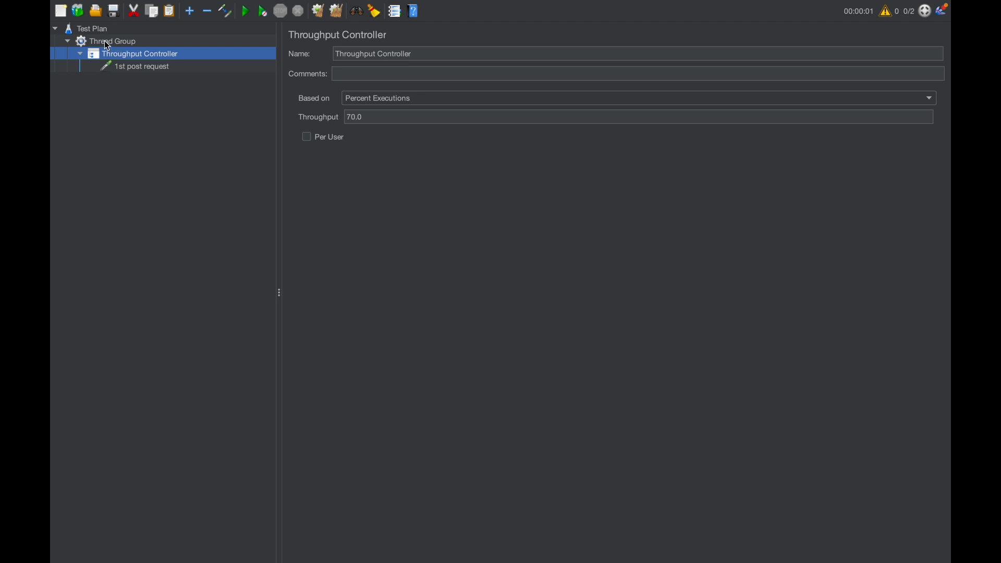
{"action": "right_click", "coordinate": [104, 41]}
{"action": "left_click", "coordinate": [130, 136]}
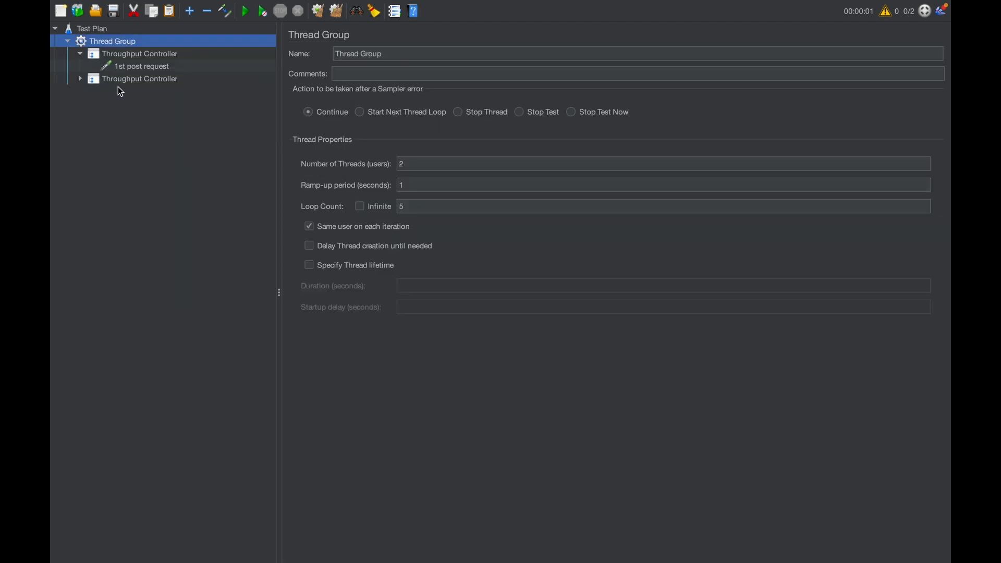
{"action": "left_click", "coordinate": [120, 79]}
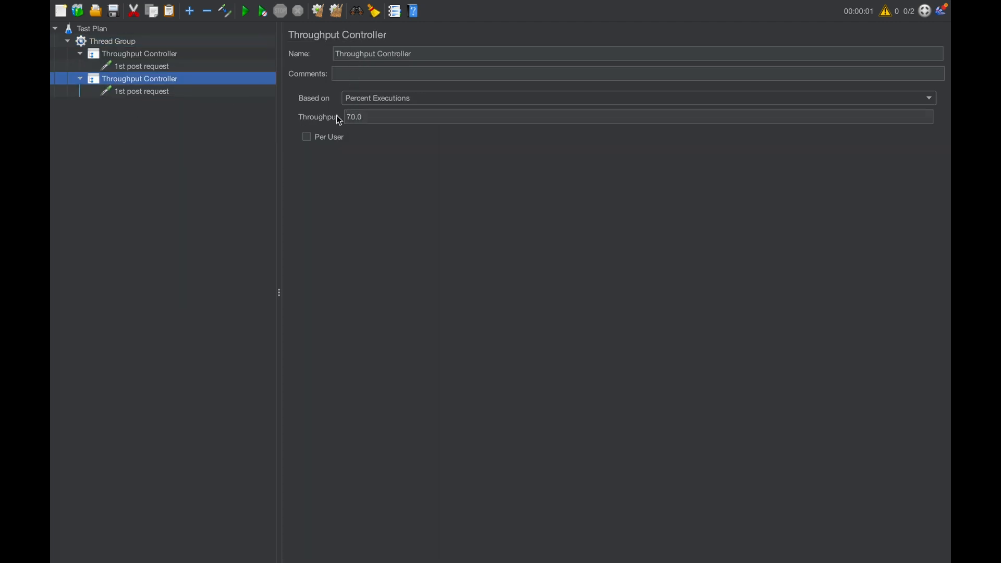
Step: Rename the copied HTTP Request to "2nd post request" and set its path to /posts/2
{"action": "left_click", "coordinate": [173, 91]}
{"action": "double_click", "coordinate": [340, 54]}
{"action": "type", "text": "2nd post request"}
{"action": "left_click", "coordinate": [431, 162]}
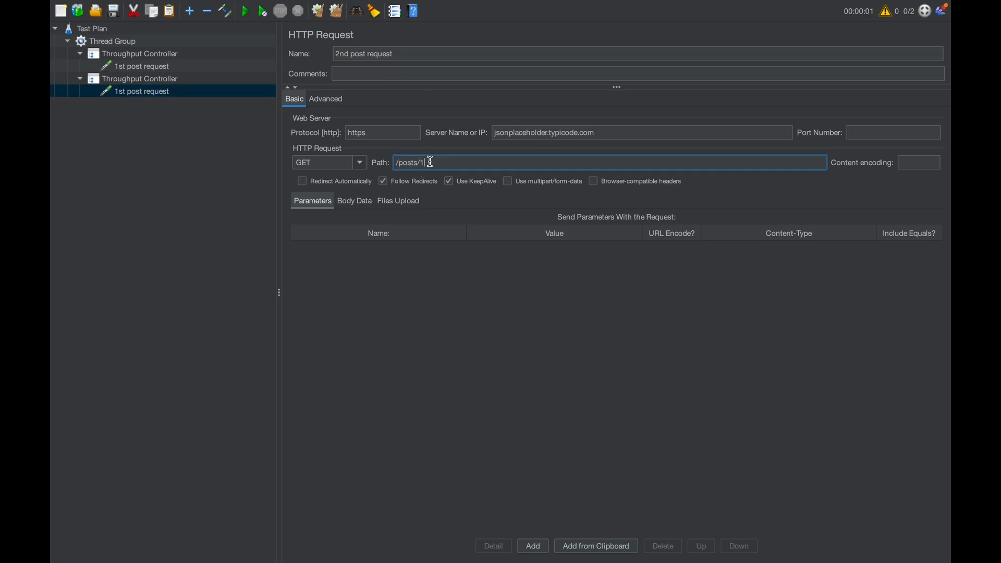
{"action": "left_click", "coordinate": [196, 165]}
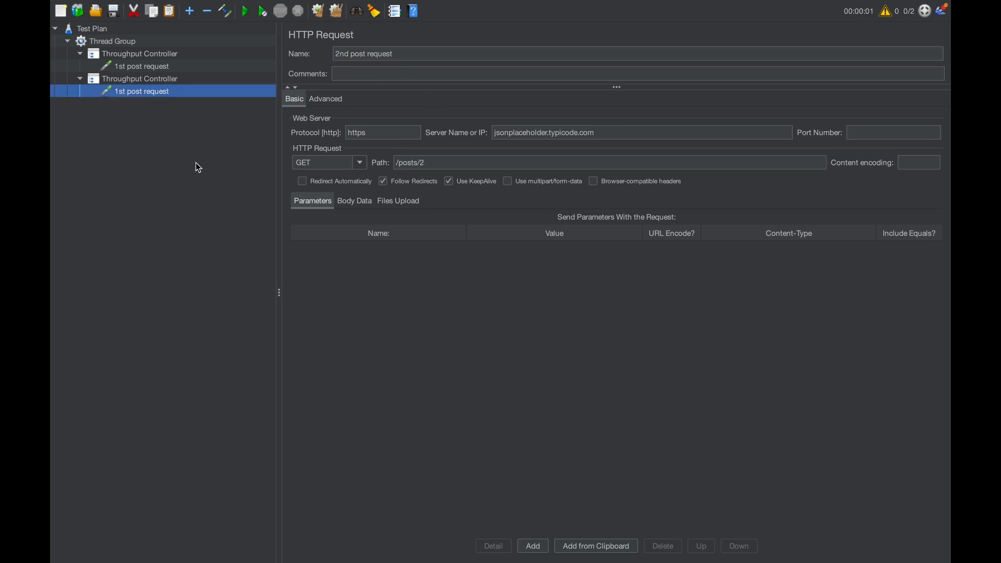
Step: Check the API split in the text editor notes and set the second Throughput Controller's percent executions to 30.0
{"action": "left_click", "coordinate": [148, 79]}
{"action": "left_click", "coordinate": [364, 122]}
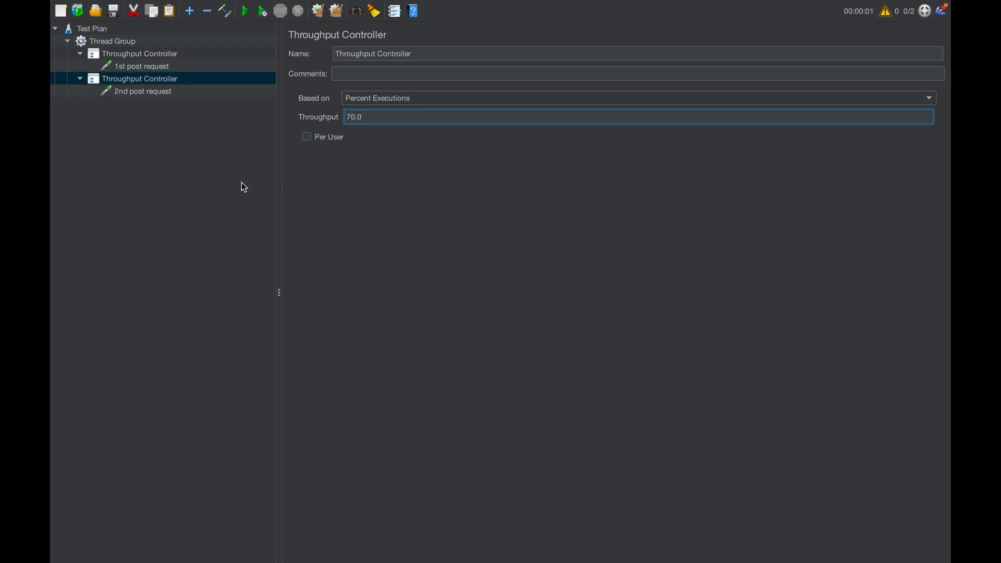
{"action": "key", "text": "super+Tab"}
{"action": "key", "text": "super+Tab"}
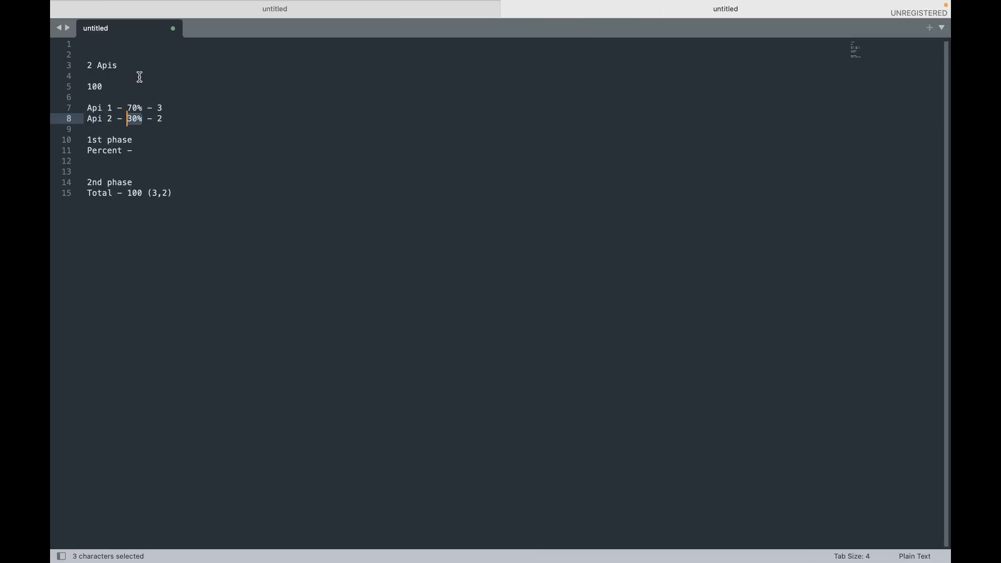
{"action": "key", "text": "super+Tab"}
{"action": "key", "text": "super+Tab"}
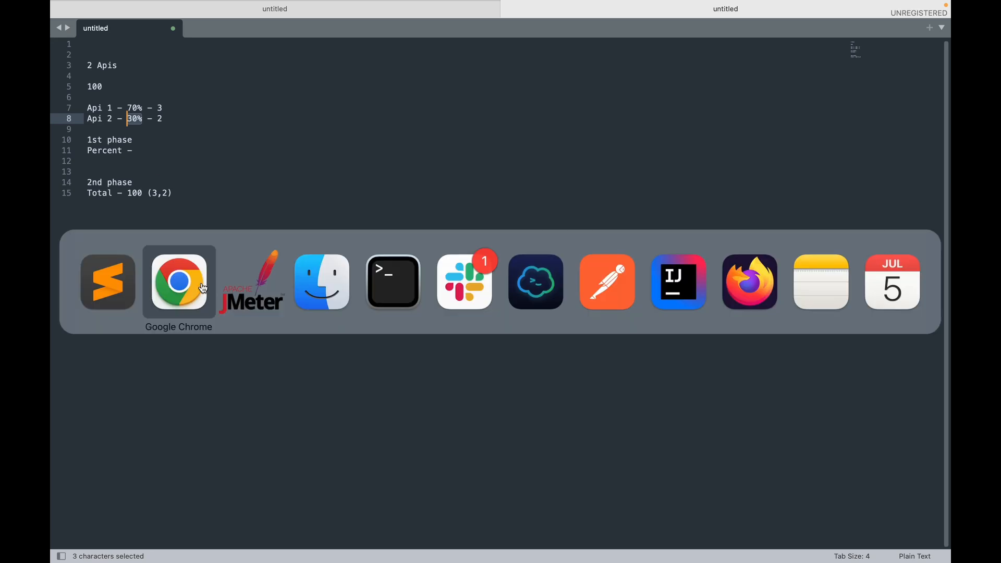
{"action": "key", "text": "BackSpace"}
{"action": "type", "text": "2"}
{"action": "left_click", "coordinate": [190, 189]}
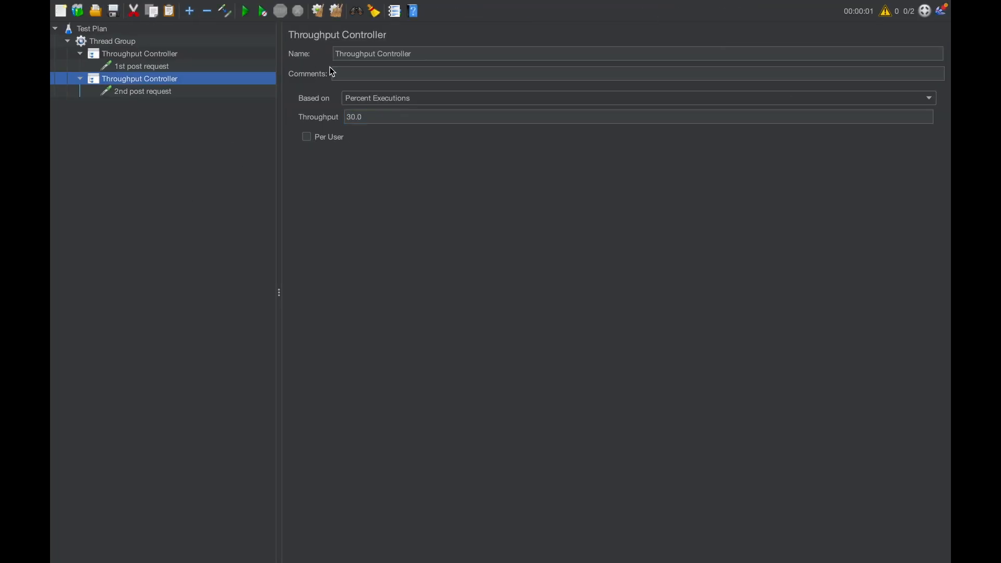
Step: Add an Aggregate Report listener to the Thread Group
{"action": "left_click", "coordinate": [125, 42]}
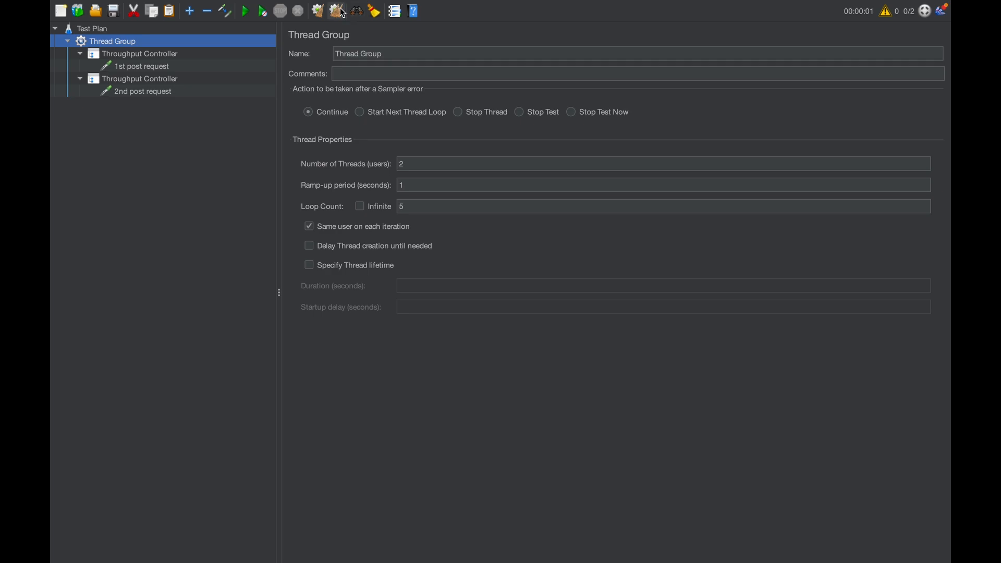
{"action": "right_click", "coordinate": [107, 44]}
{"action": "mouse_move", "coordinate": [154, 46]}
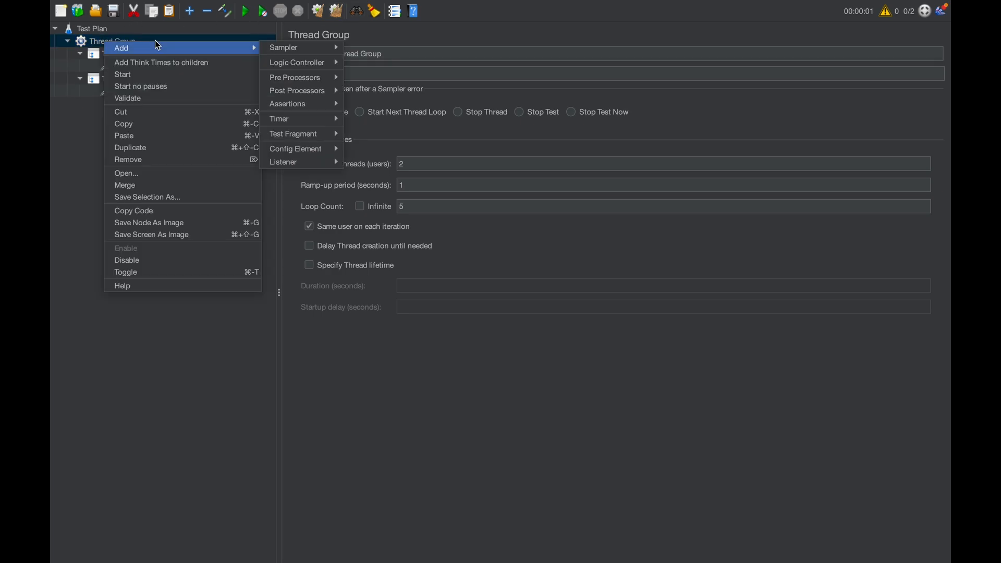
{"action": "mouse_move", "coordinate": [322, 166]}
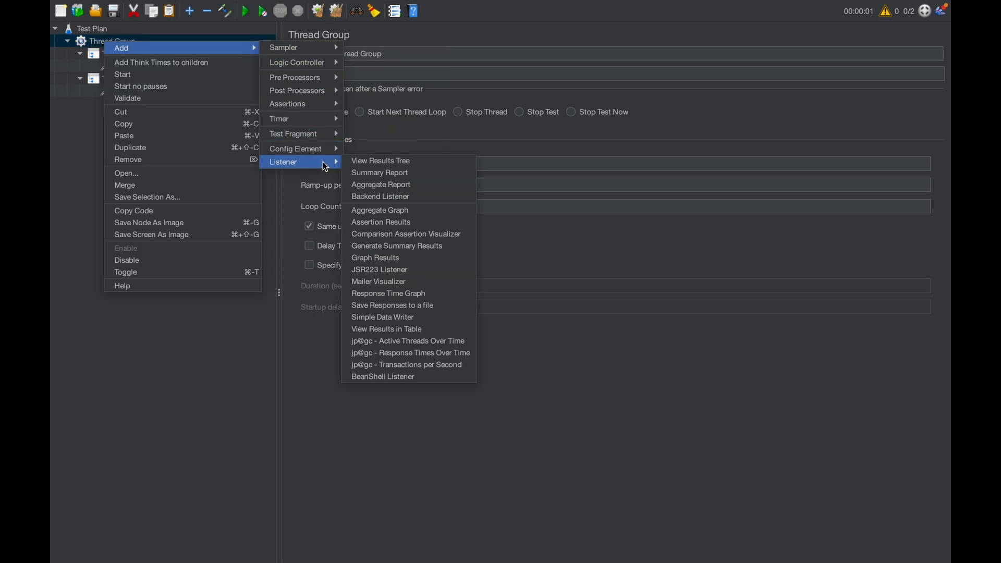
{"action": "left_click", "coordinate": [402, 187]}
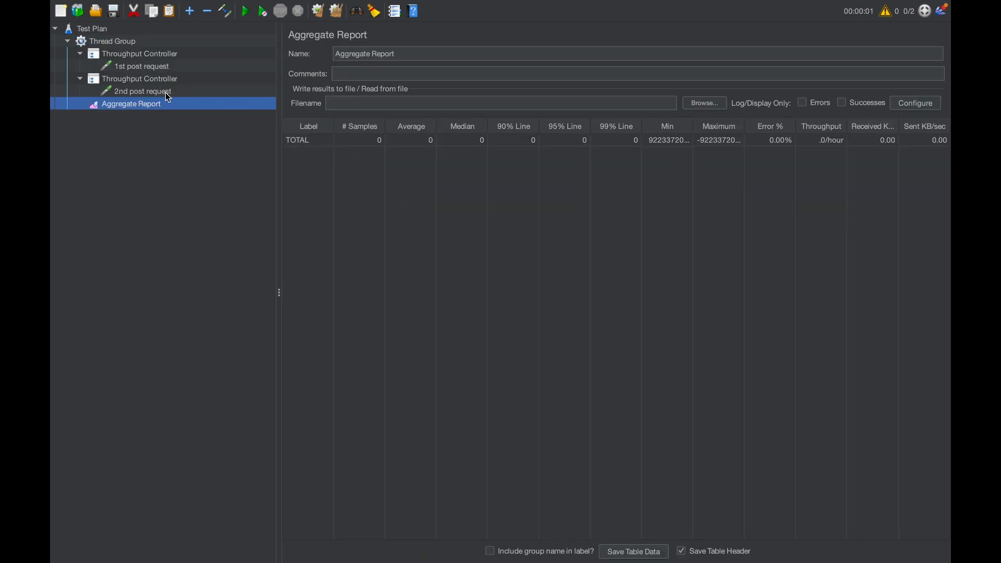
Step: Run the test plan without saving it and compare both requests' sample counts in the Aggregate Report
{"action": "left_click", "coordinate": [126, 43]}
{"action": "left_click", "coordinate": [245, 11]}
{"action": "left_click", "coordinate": [527, 313]}
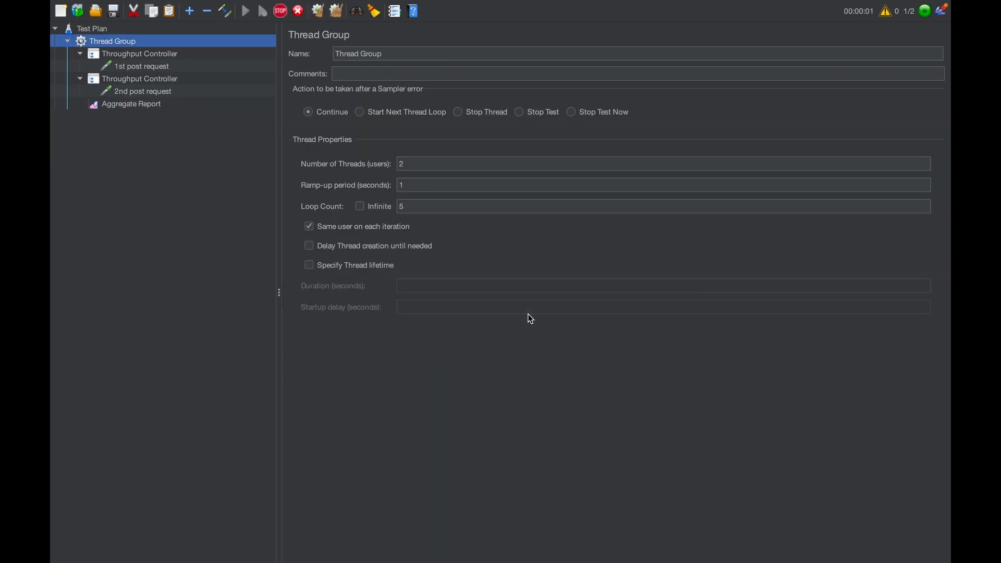
{"action": "left_click", "coordinate": [149, 104]}
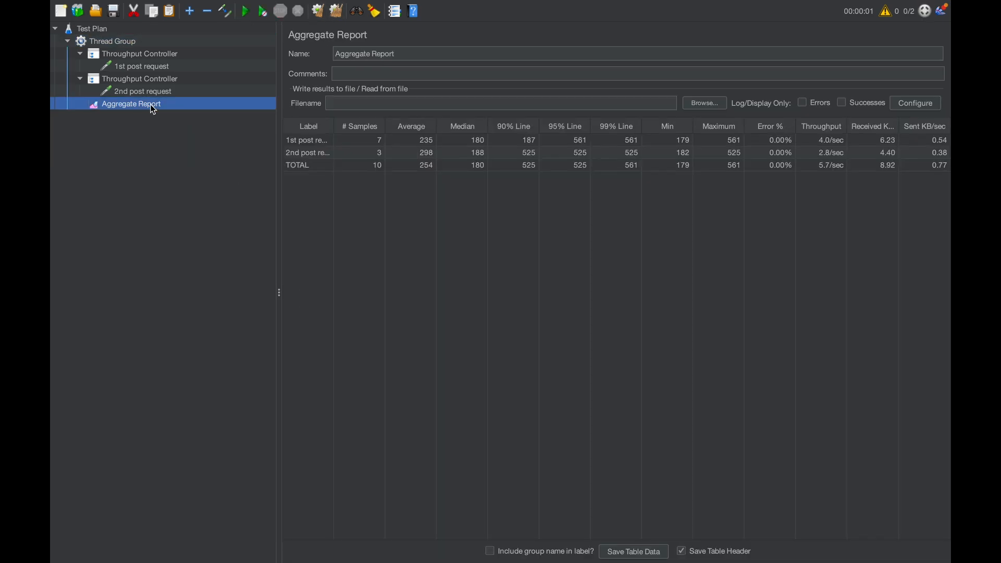
{"action": "left_click", "coordinate": [377, 143]}
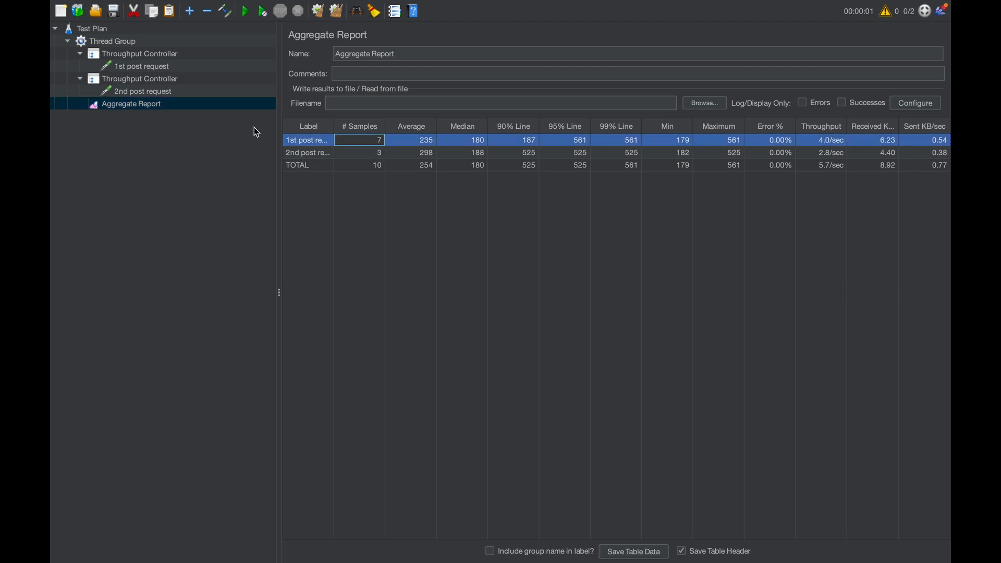
{"action": "left_click", "coordinate": [366, 156]}
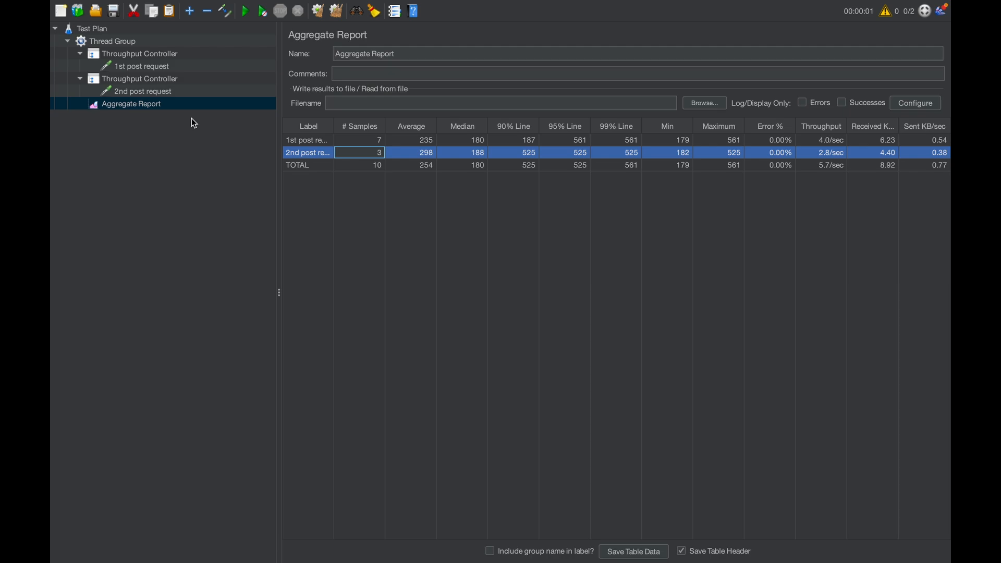
{"action": "left_click", "coordinate": [187, 210]}
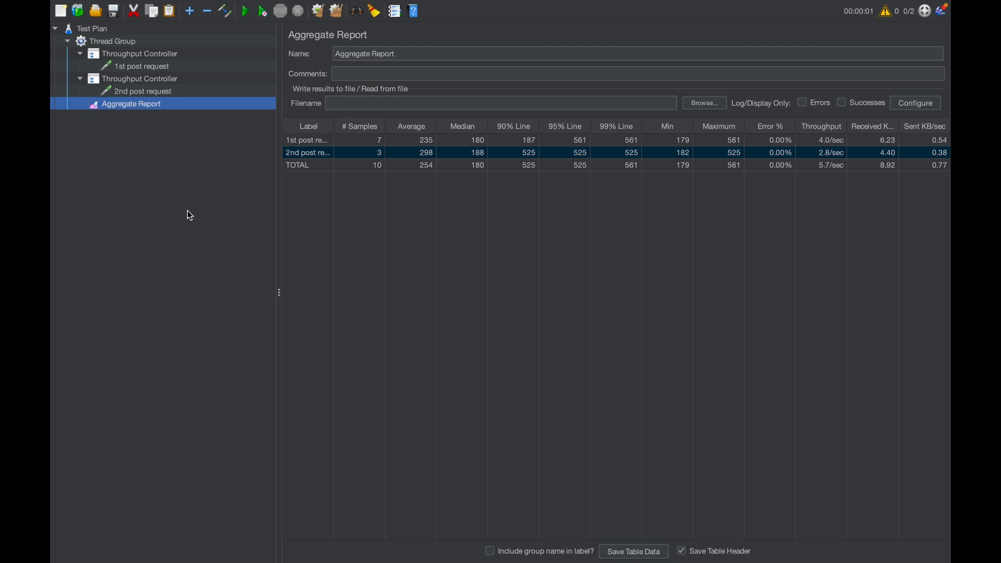
Step: Compare the two Throughput Controllers' percentages and set the first controller's throughput to 10.0
{"action": "left_click", "coordinate": [136, 54]}
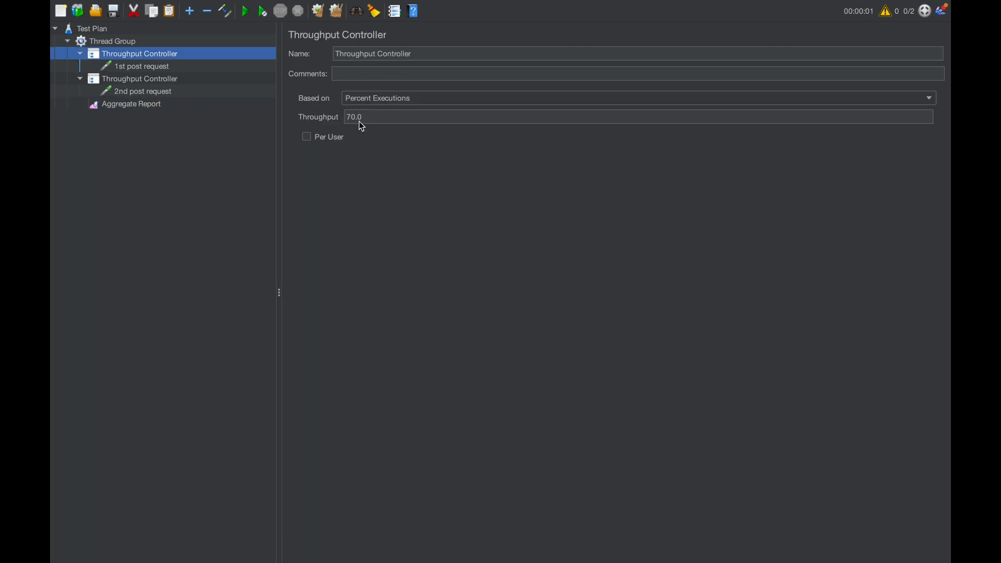
{"action": "left_click", "coordinate": [113, 82]}
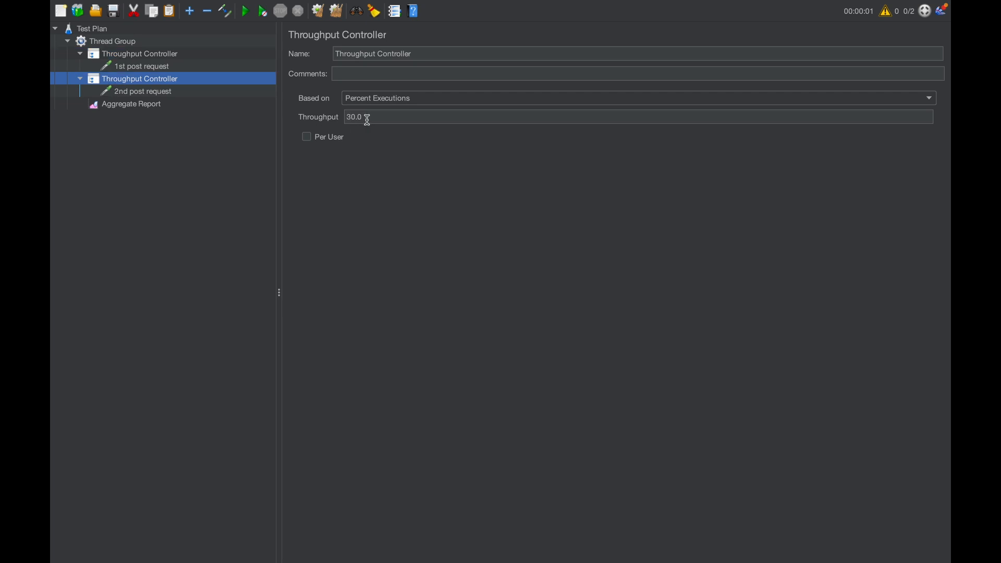
{"action": "left_click", "coordinate": [159, 54]}
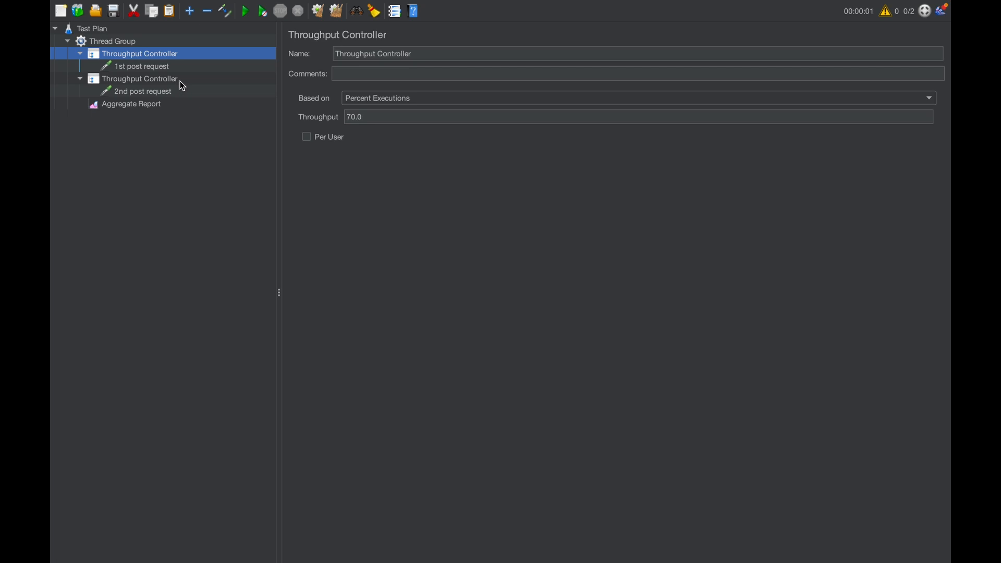
{"action": "left_click", "coordinate": [353, 117]}
{"action": "key", "text": "BackSpace"}
{"action": "type", "text": "1"}
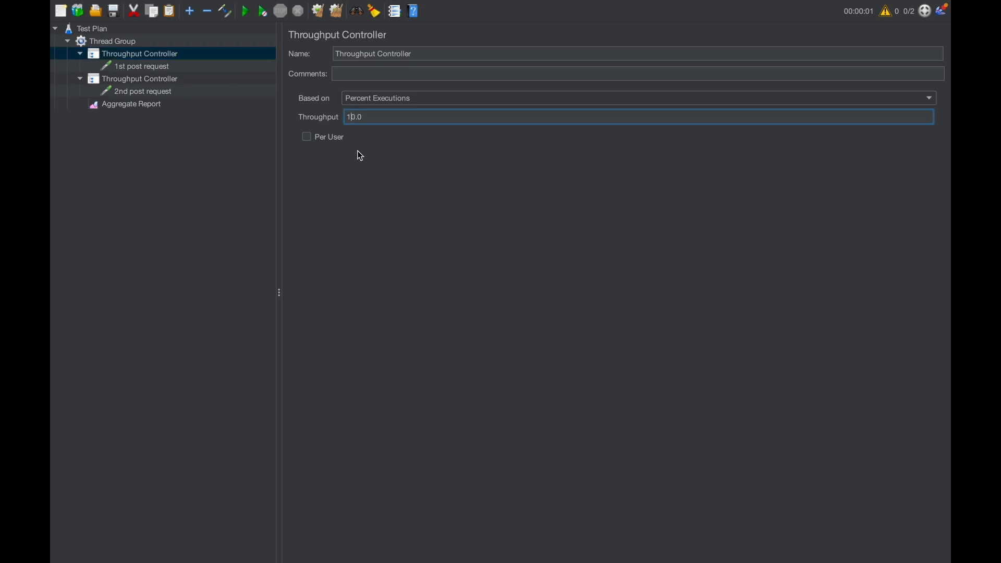
{"action": "left_click_drag", "start_coordinate": [380, 120], "coordinate": [336, 120]}
{"action": "left_click", "coordinate": [146, 77]}
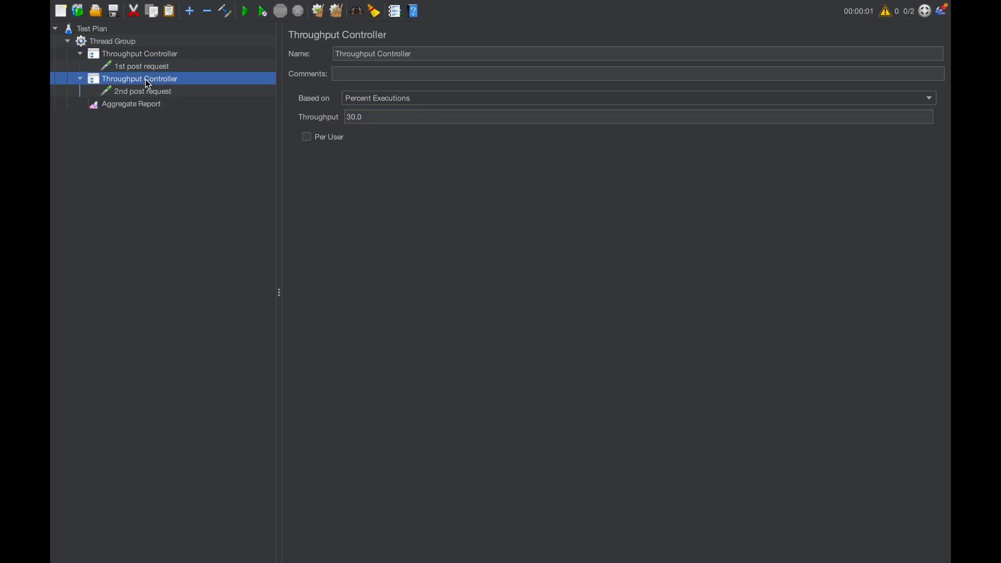
{"action": "left_click_drag", "start_coordinate": [369, 117], "coordinate": [329, 121]}
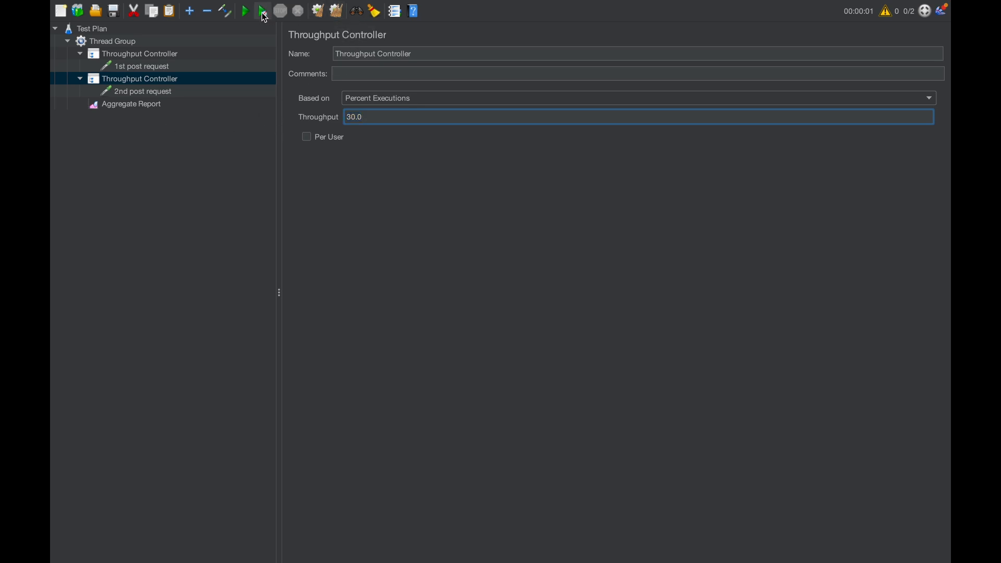
Step: Rerun the test without saving and inspect the sample counts of the 2nd and 1st post requests in the Aggregate Report
{"action": "left_click", "coordinate": [245, 11]}
{"action": "left_click", "coordinate": [522, 311]}
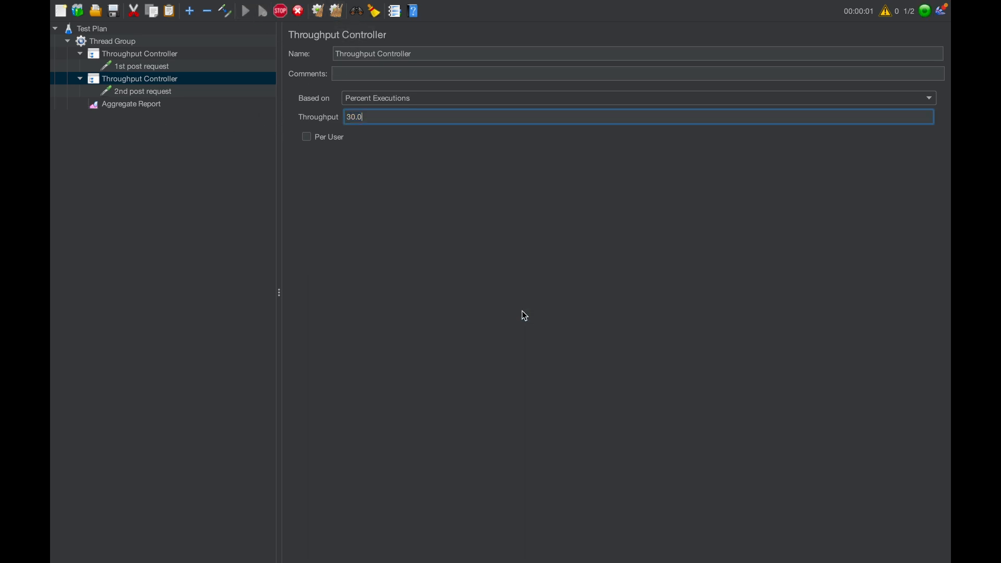
{"action": "left_click", "coordinate": [156, 103]}
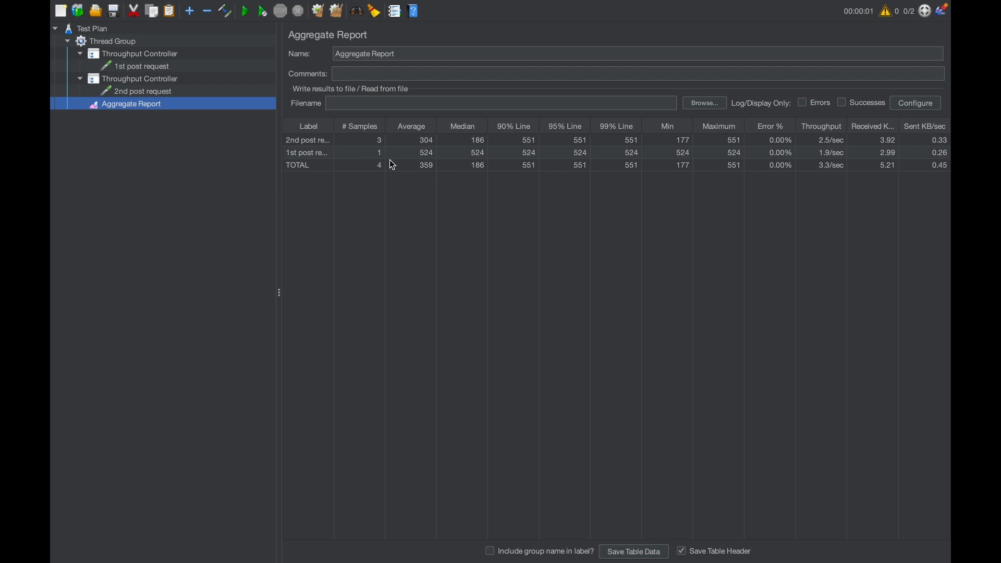
{"action": "left_click", "coordinate": [380, 141]}
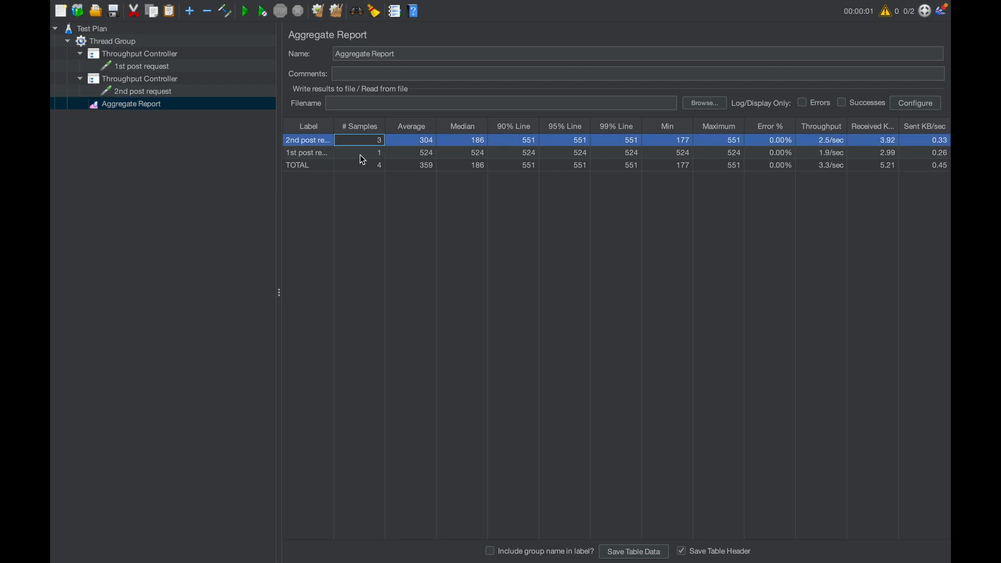
{"action": "left_click", "coordinate": [379, 154]}
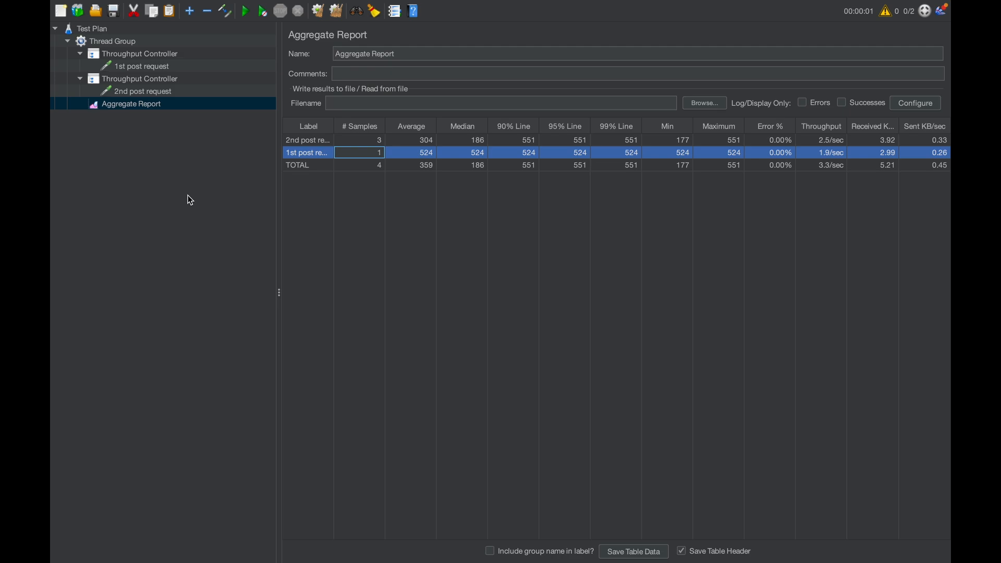
Step: Set the first Throughput Controller's throughput to 100.0, clear all previous results and review the second controller's percentage
{"action": "left_click", "coordinate": [151, 57]}
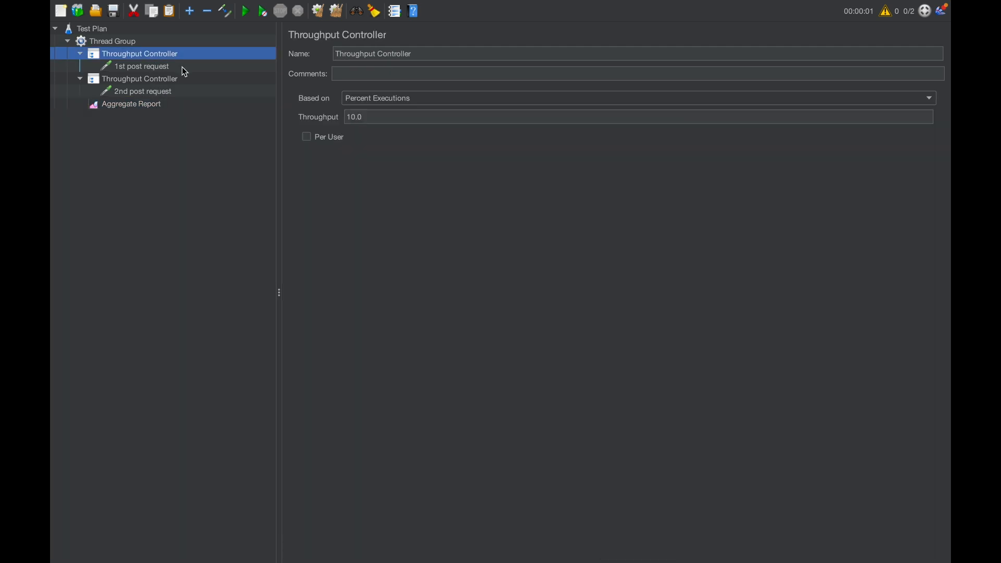
{"action": "left_click", "coordinate": [357, 117]}
{"action": "type", "text": "0"}
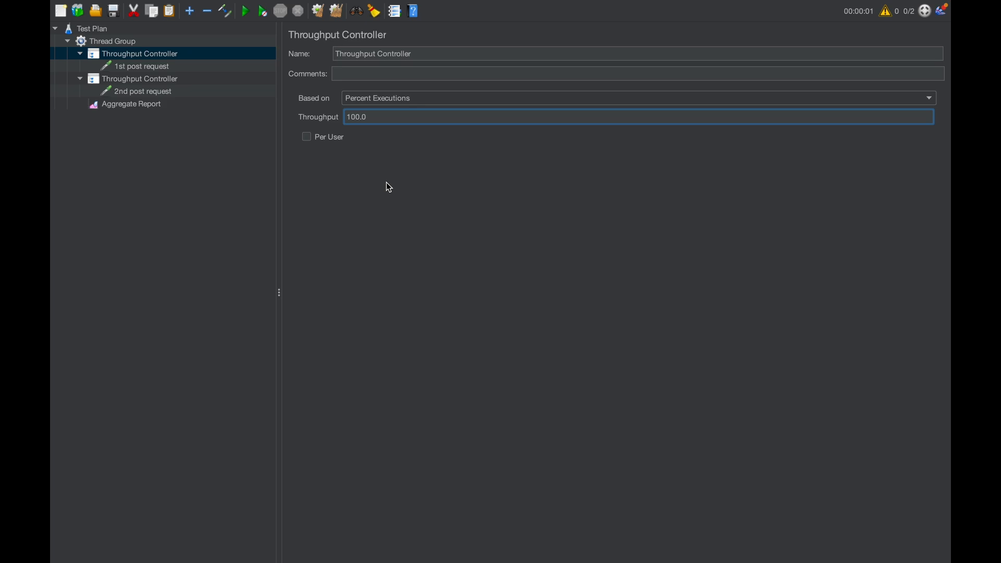
{"action": "left_click", "coordinate": [341, 15]}
{"action": "left_click", "coordinate": [155, 79]}
{"action": "left_click_drag", "start_coordinate": [359, 118], "coordinate": [335, 118]}
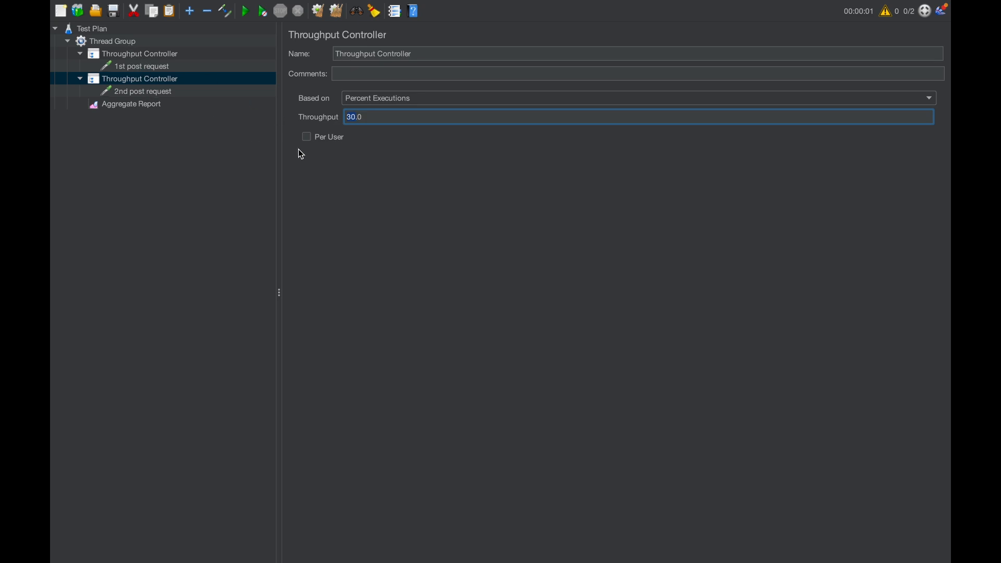
{"action": "left_click", "coordinate": [226, 158]}
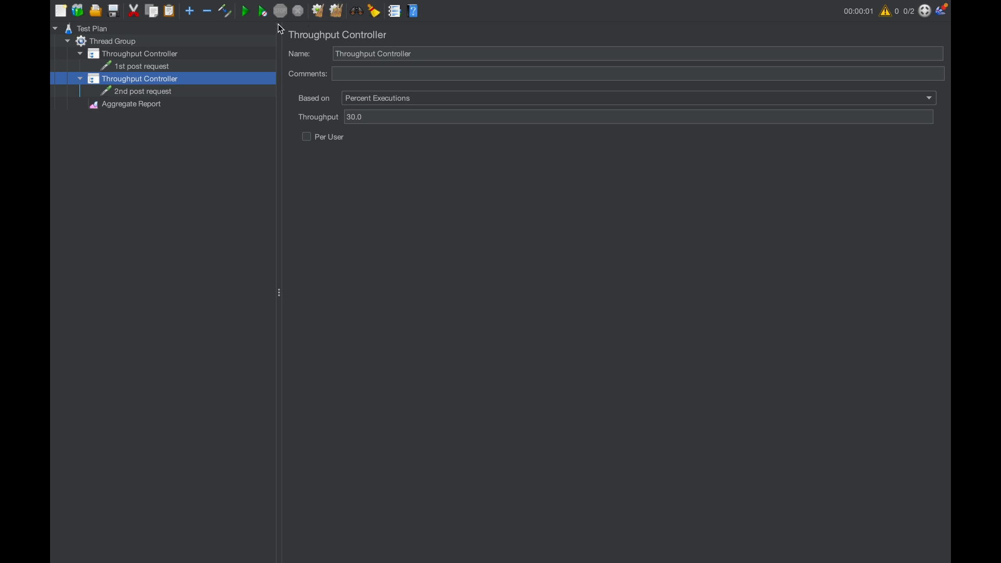
Step: Run the test with the 100 percent setting without saving and check each request's sample count in the Aggregate Report
{"action": "left_click", "coordinate": [245, 11]}
{"action": "left_click", "coordinate": [521, 315]}
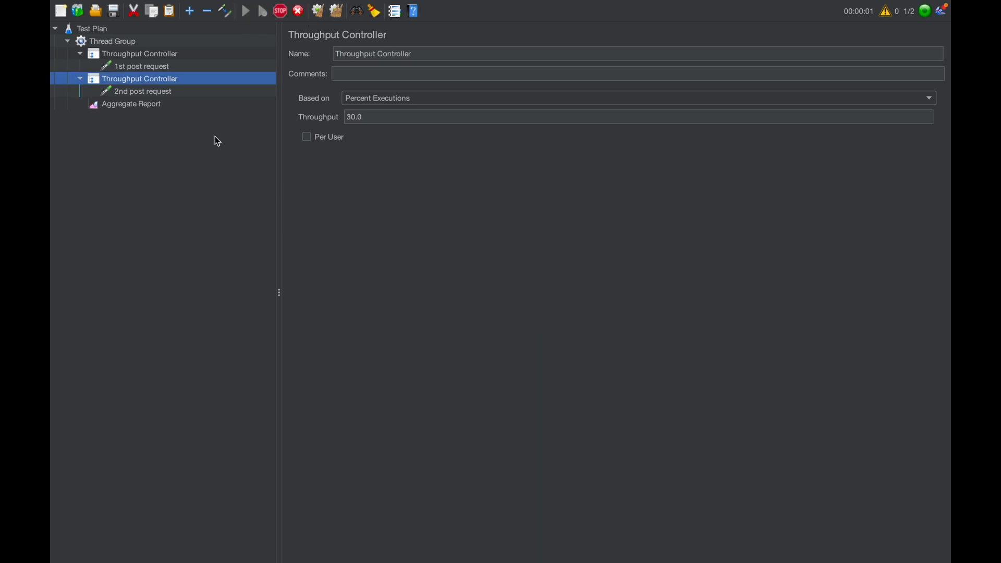
{"action": "left_click", "coordinate": [172, 104]}
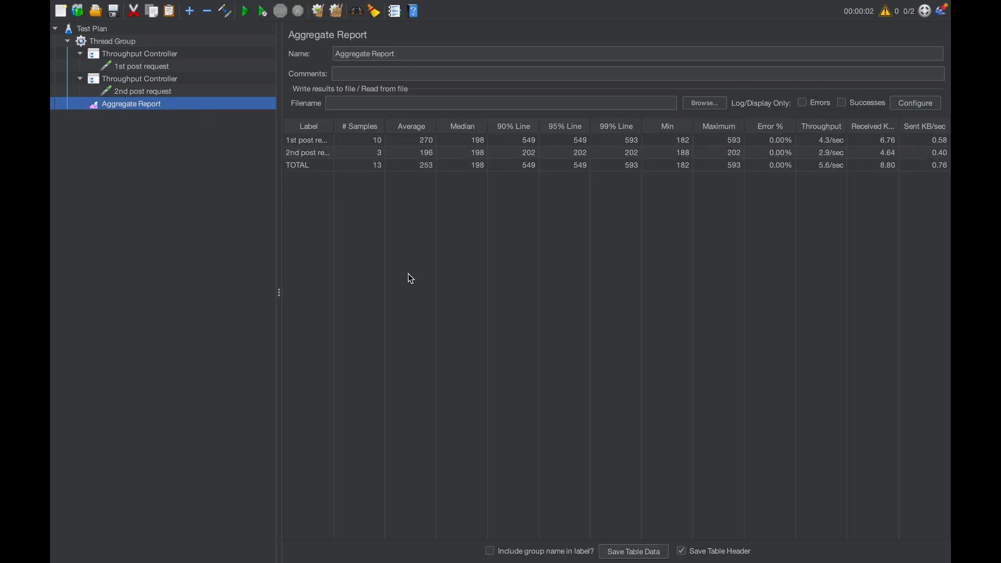
{"action": "left_click", "coordinate": [367, 141]}
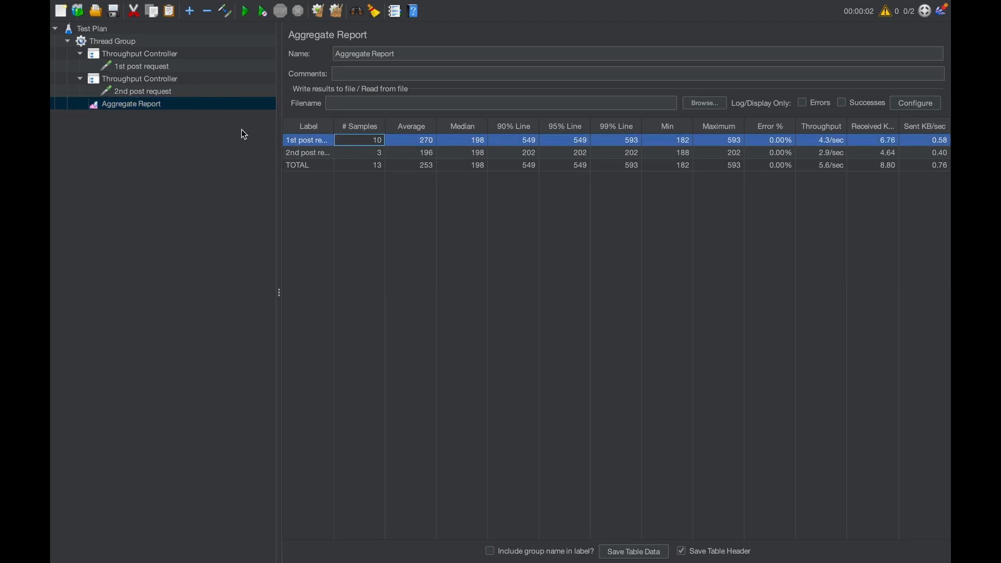
{"action": "left_click", "coordinate": [379, 156]}
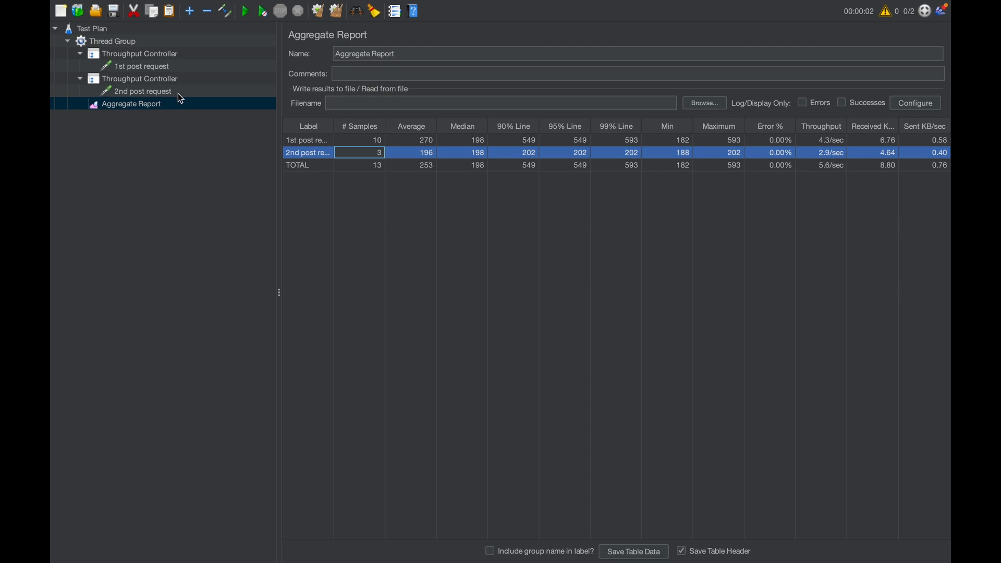
Step: Set the first Throughput Controller's throughput to 110.0 and clear all previous results
{"action": "left_click", "coordinate": [154, 54]}
{"action": "left_click", "coordinate": [351, 116]}
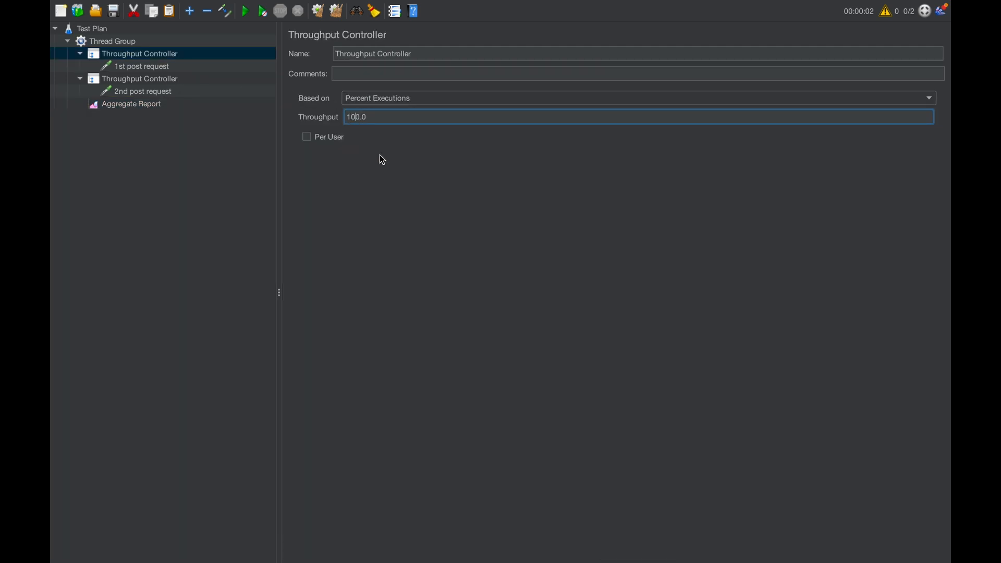
{"action": "key", "text": "BackSpace"}
{"action": "type", "text": "1"}
{"action": "left_click", "coordinate": [337, 9]}
{"action": "left_click", "coordinate": [324, 58]}
Step: Run the test with the 110 percent setting without saving and open the Aggregate Report
{"action": "left_click", "coordinate": [247, 12]}
{"action": "left_click", "coordinate": [526, 315]}
{"action": "left_click", "coordinate": [168, 106]}
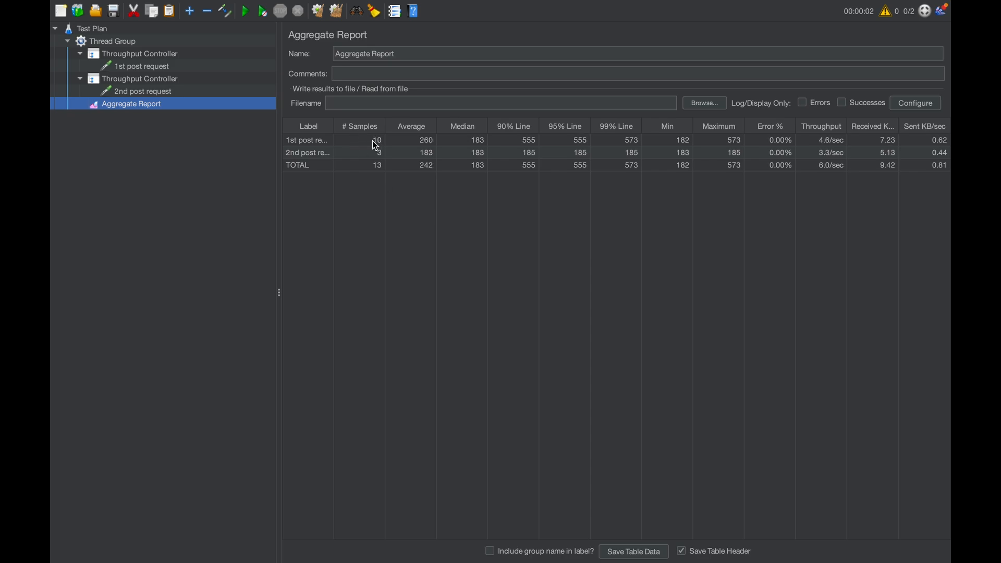
Step: Review the first Throughput Controller's percentage and the Thread Group's number of threads and loop count
{"action": "left_click", "coordinate": [176, 55]}
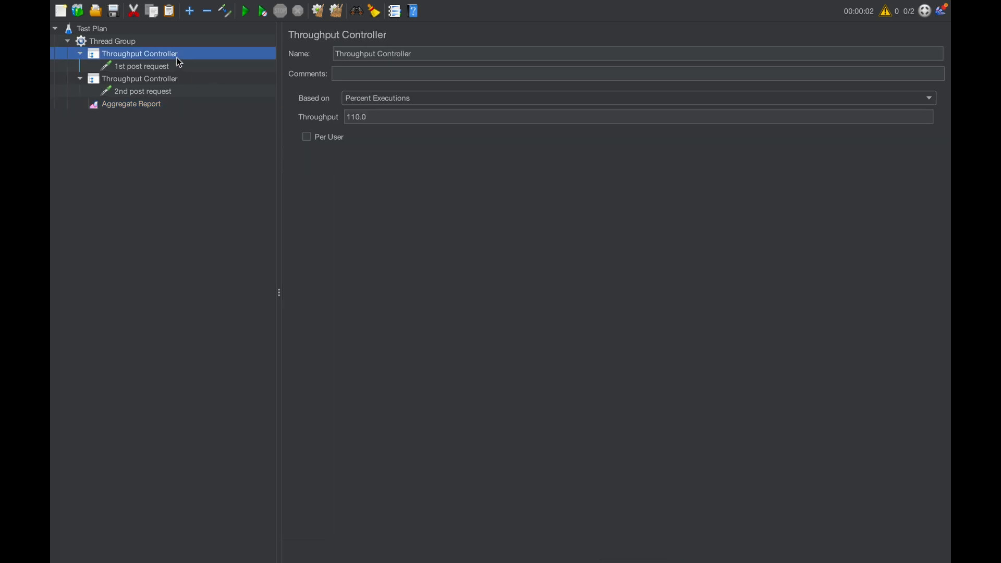
{"action": "left_click", "coordinate": [144, 42]}
{"action": "left_click", "coordinate": [408, 166]}
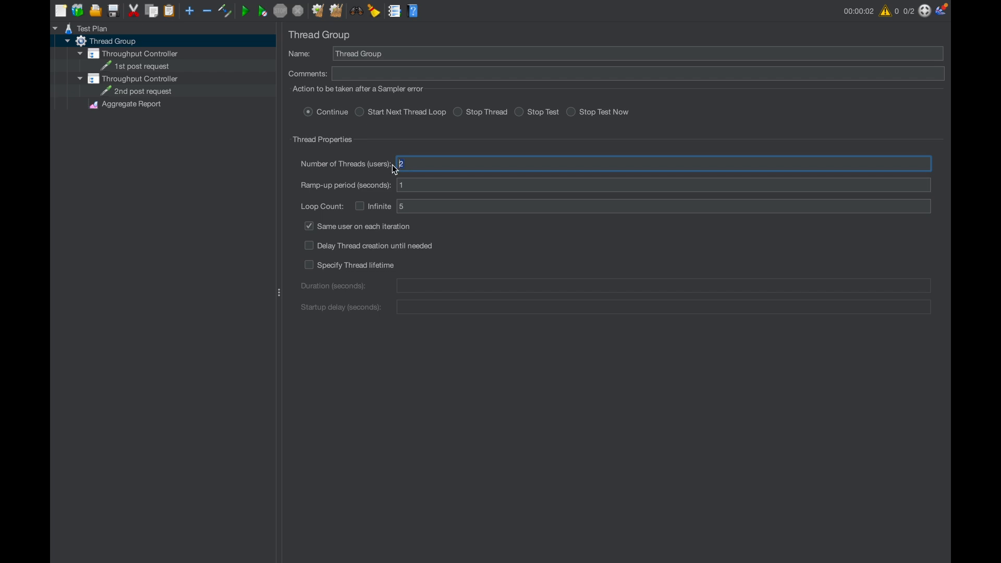
{"action": "left_click", "coordinate": [409, 211]}
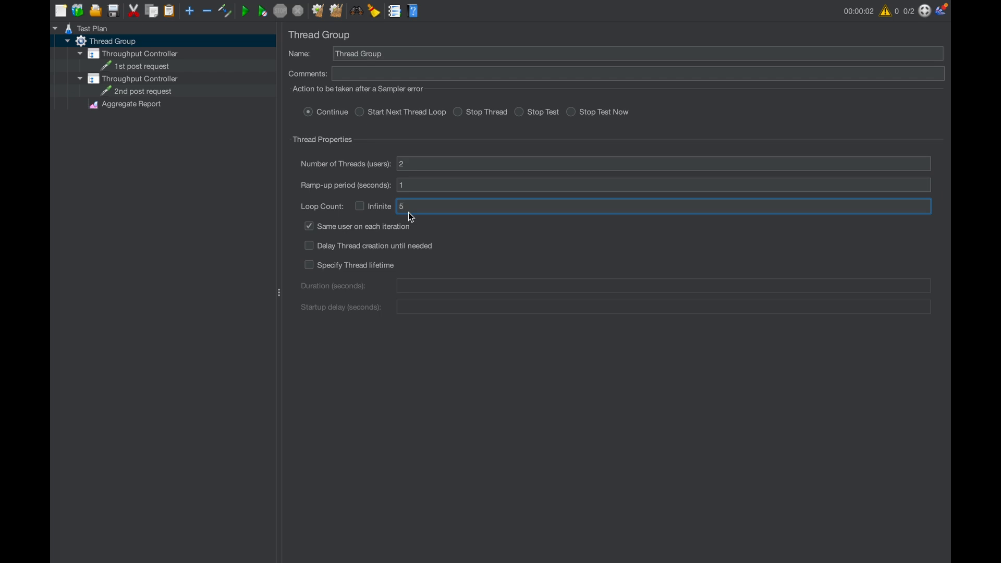
Step: Base both Throughput Controllers on Total Executions instead of Percent Executions
{"action": "left_click", "coordinate": [173, 54]}
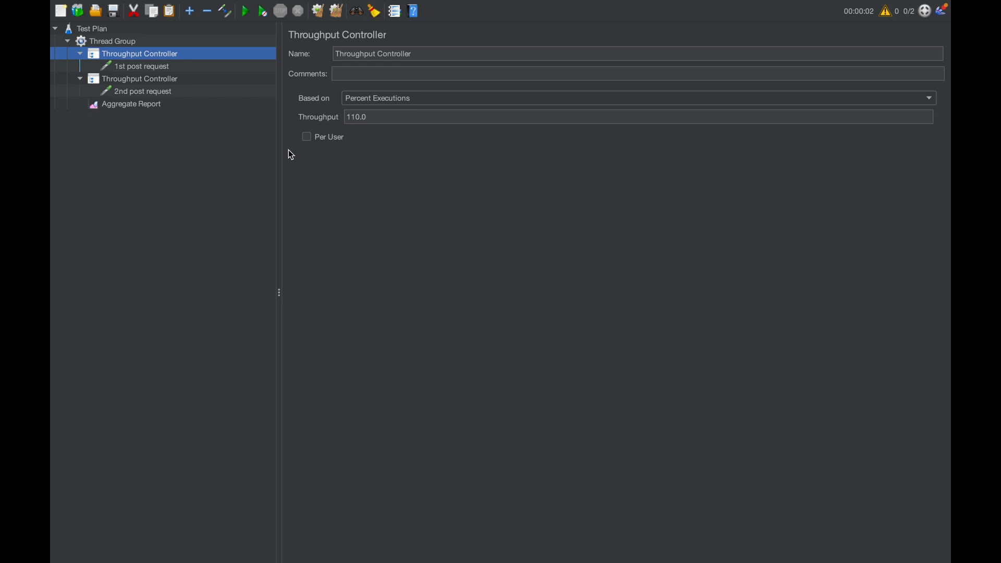
{"action": "left_click", "coordinate": [358, 100]}
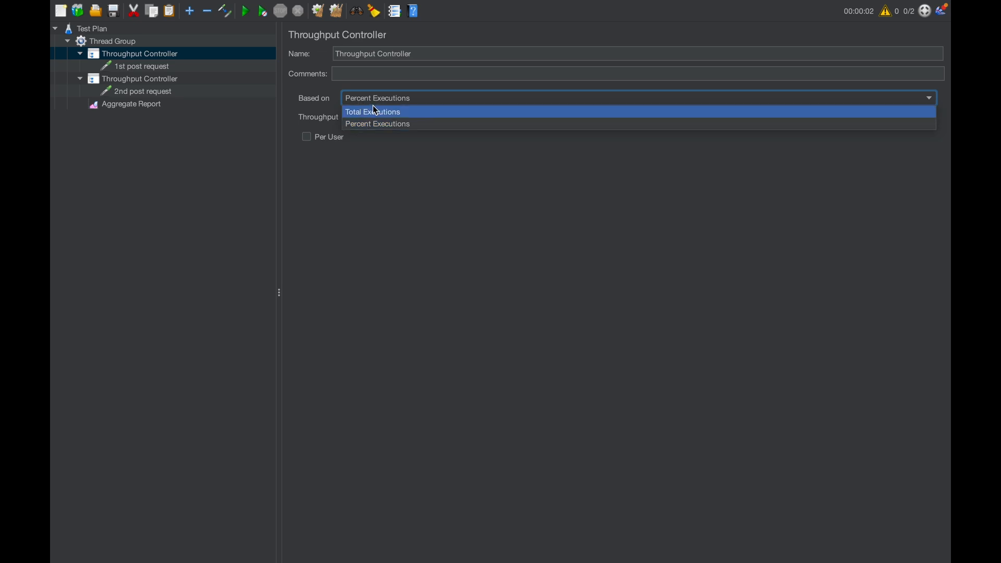
{"action": "left_click", "coordinate": [391, 111]}
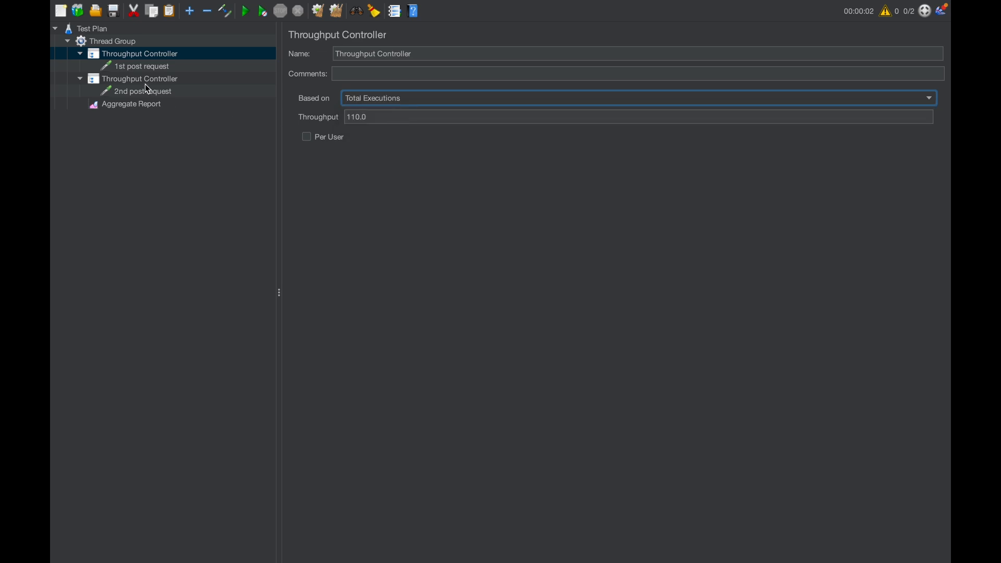
{"action": "left_click", "coordinate": [143, 81]}
{"action": "left_click", "coordinate": [374, 100]}
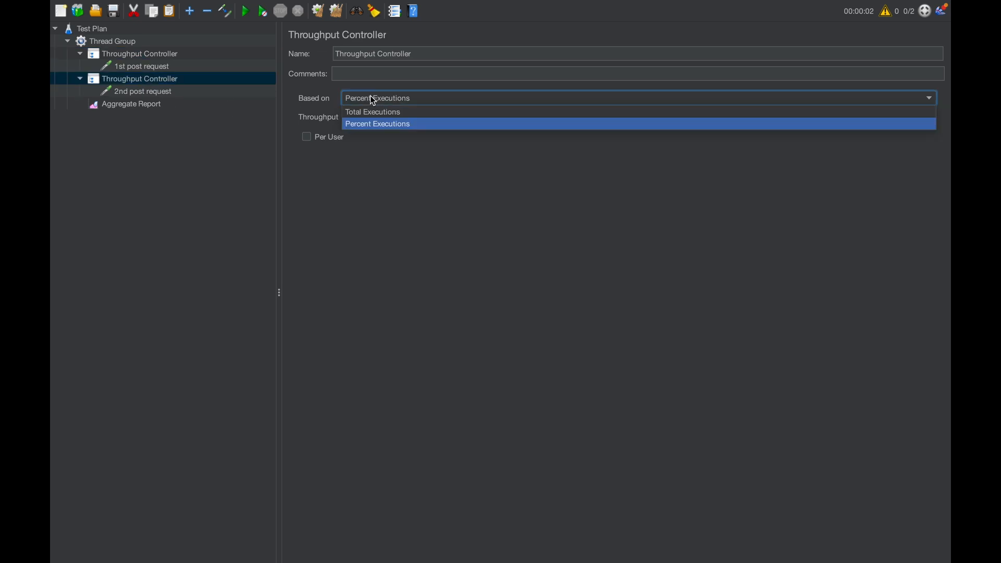
{"action": "left_click", "coordinate": [374, 110]}
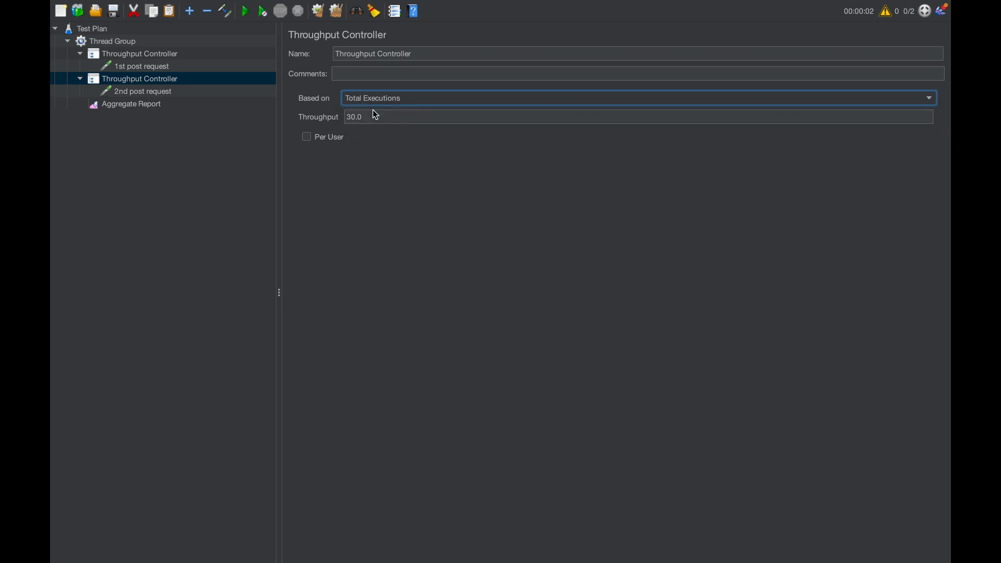
{"action": "left_click", "coordinate": [179, 134]}
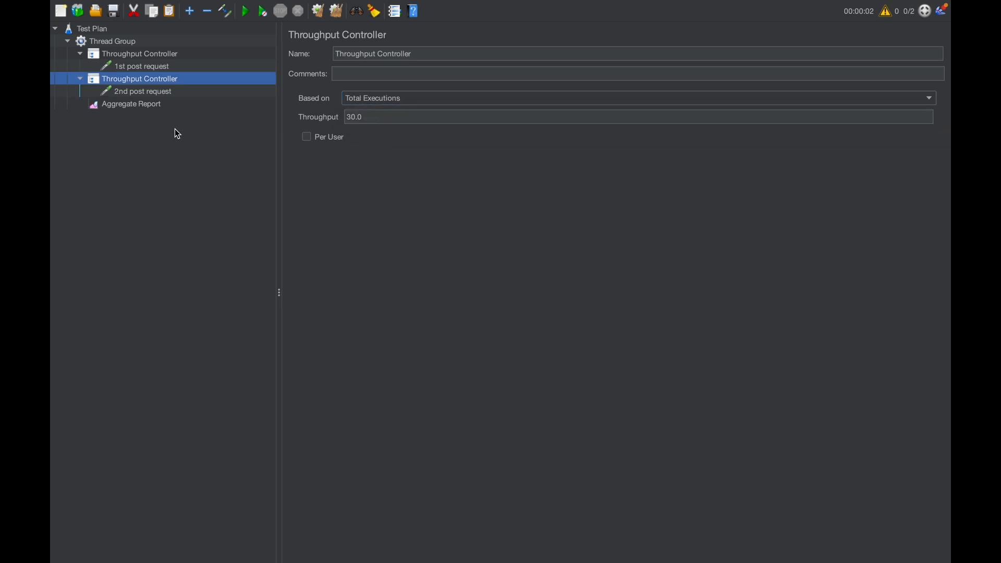
Step: Set the throughput to 3 in the first Throughput Controller and to 2 in the second one
{"action": "left_click", "coordinate": [150, 55]}
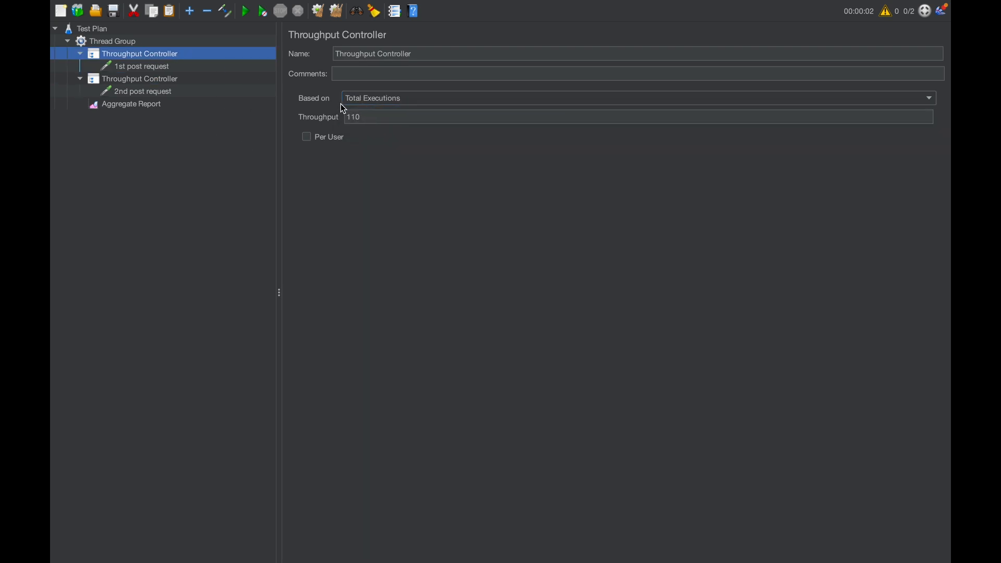
{"action": "left_click", "coordinate": [371, 119]}
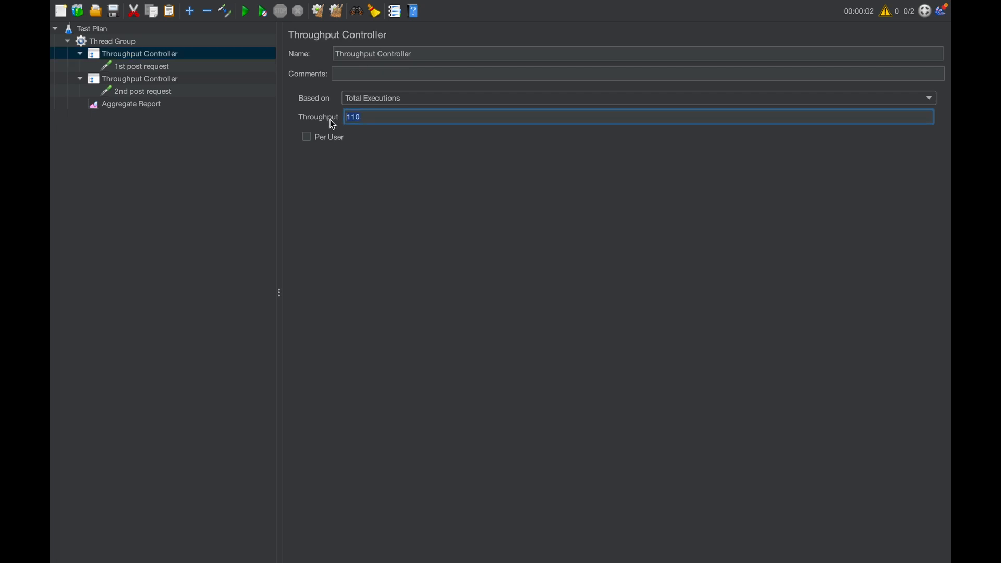
{"action": "type", "text": "3"}
{"action": "left_click", "coordinate": [165, 68]}
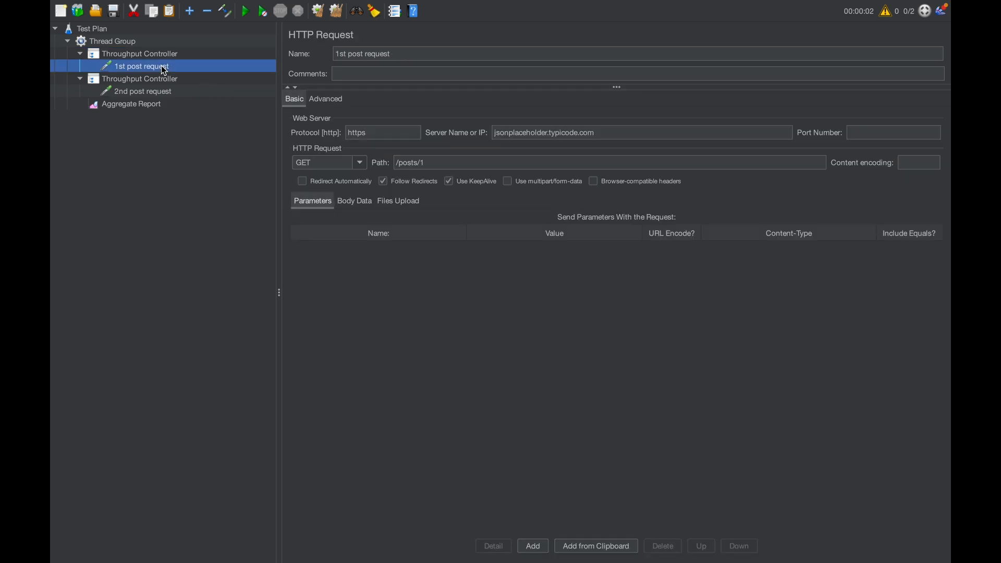
{"action": "left_click", "coordinate": [150, 79]}
{"action": "left_click_drag", "start_coordinate": [365, 117], "coordinate": [321, 124]}
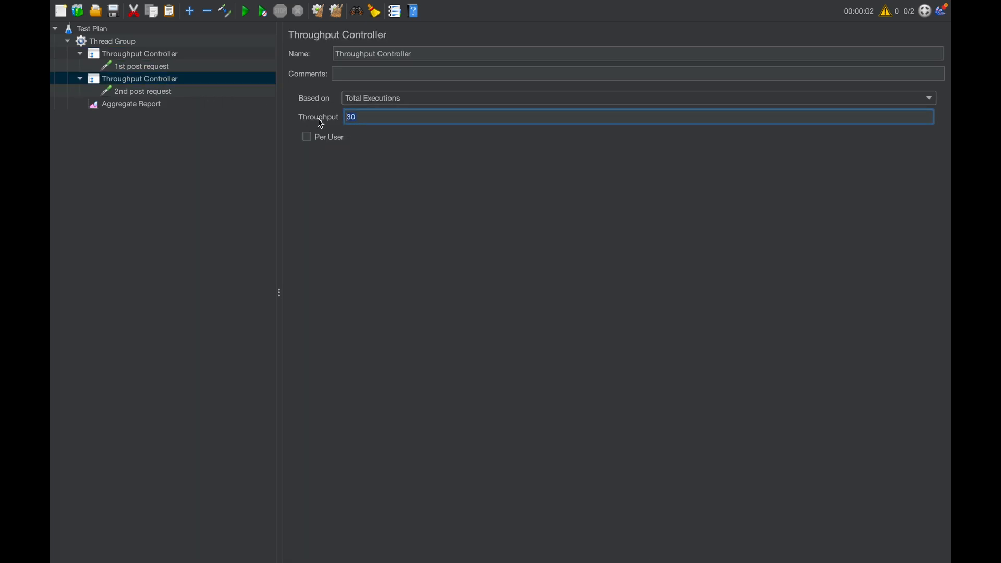
{"action": "type", "text": "2"}
Step: Clear all previous results and run the test with the total-executions settings without saving the plan
{"action": "left_click", "coordinate": [140, 54]}
{"action": "left_click", "coordinate": [127, 43]}
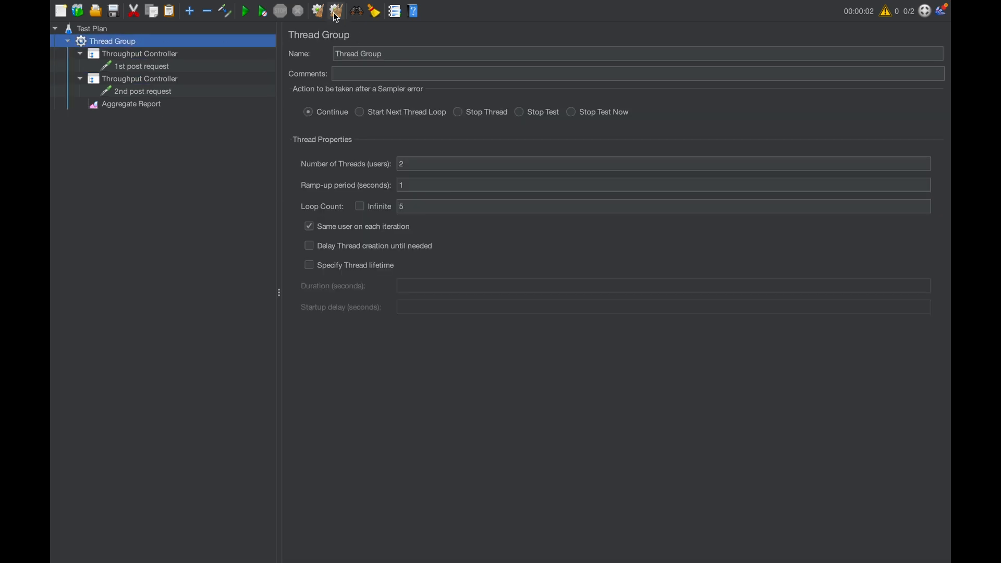
{"action": "left_click", "coordinate": [245, 11]}
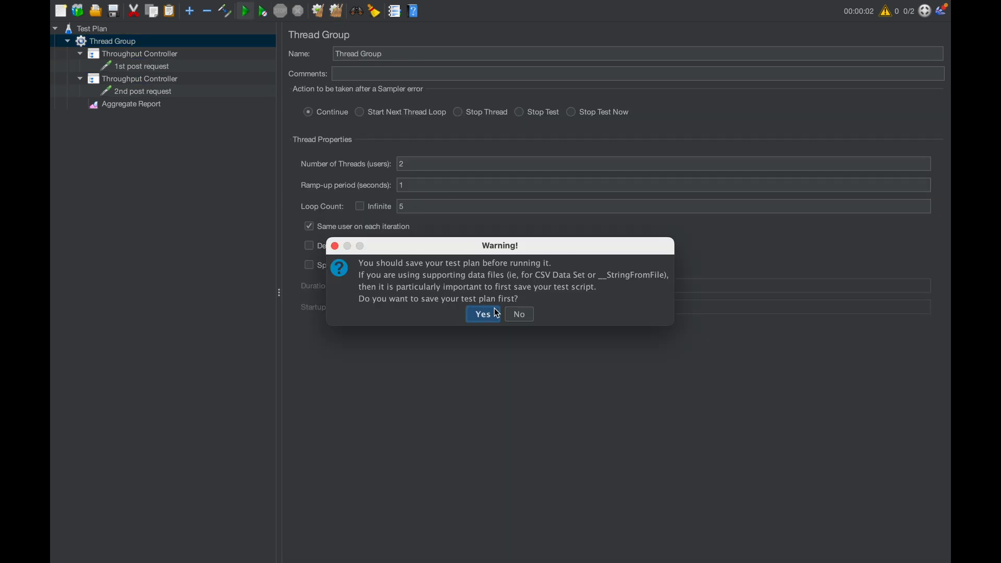
{"action": "left_click", "coordinate": [519, 315]}
Step: Check the sample counts of the first and second post requests in the Aggregate Report
{"action": "left_click", "coordinate": [148, 107]}
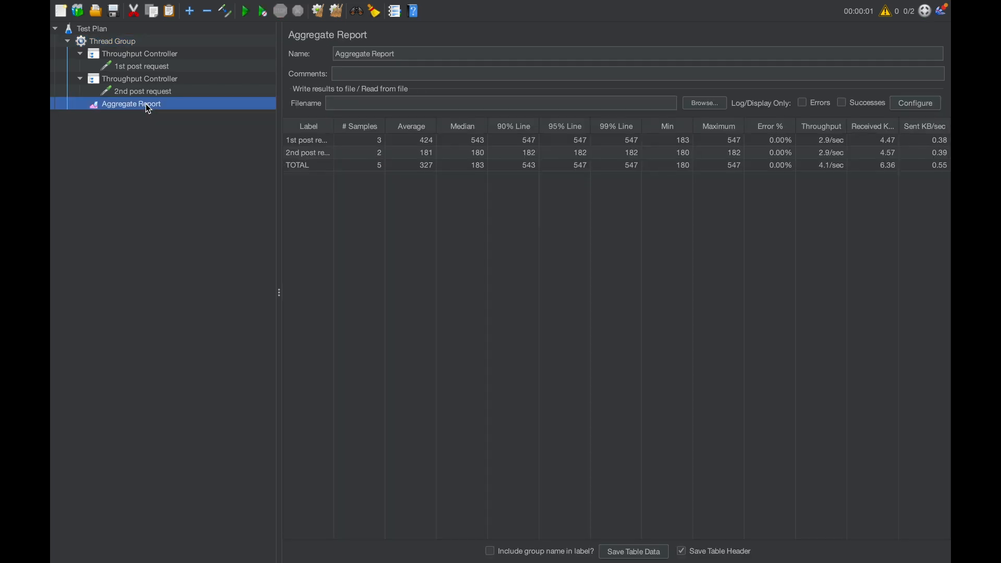
{"action": "left_click", "coordinate": [381, 142]}
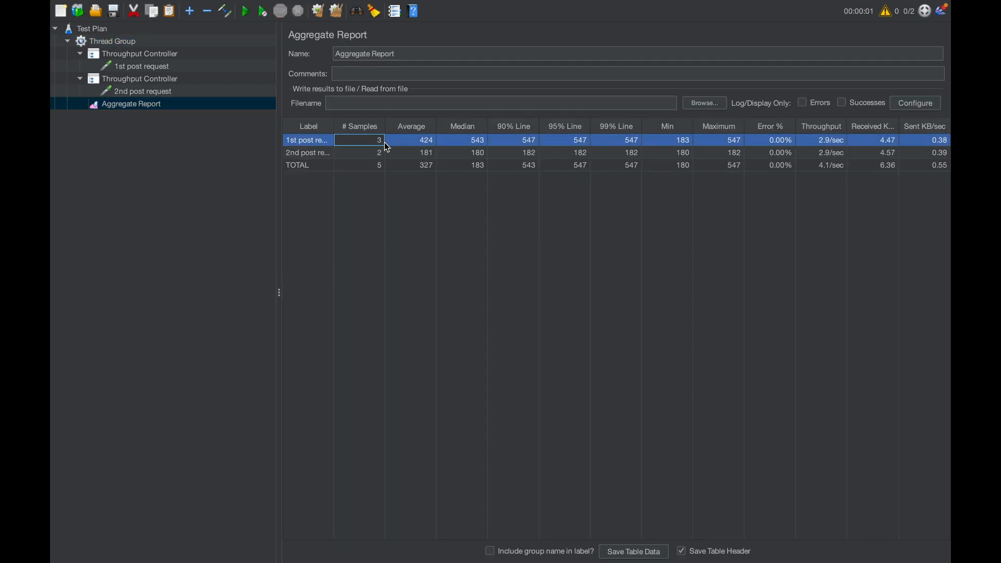
{"action": "left_click", "coordinate": [387, 156]}
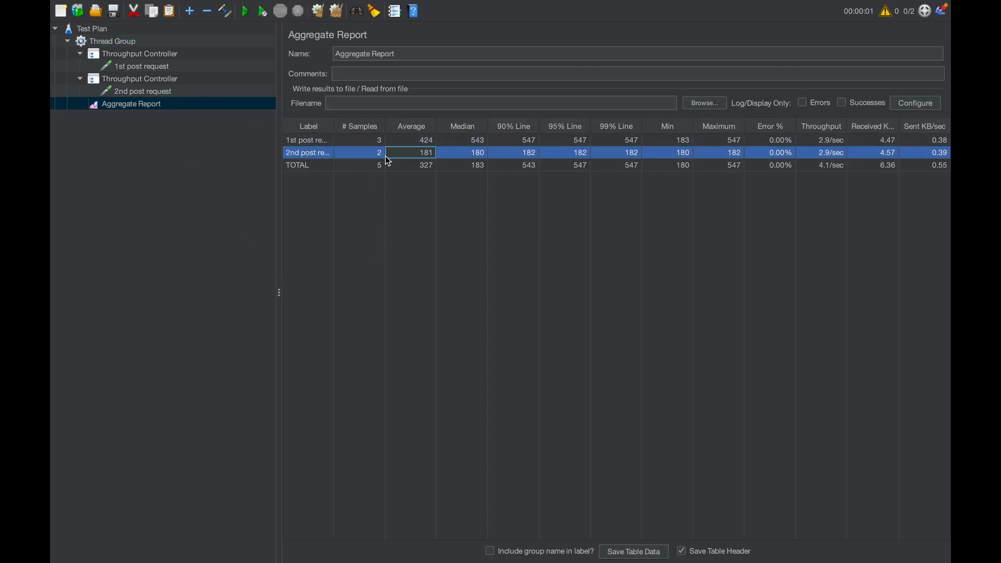